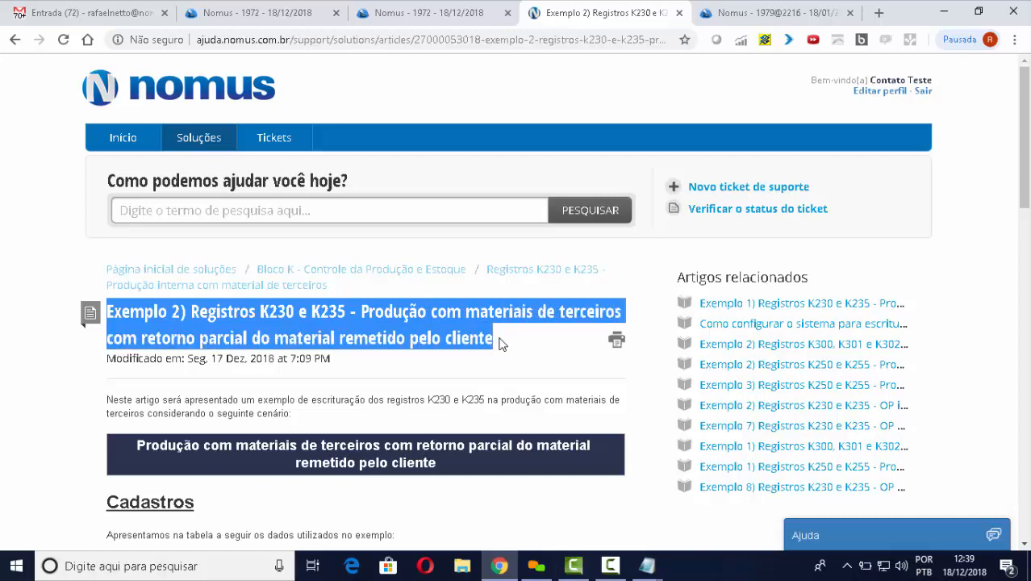
Examine the article's introduction, the registration table with products, bill of materials and order type, and the example's step-by-step table.
scroll(506, 345, down, 2)
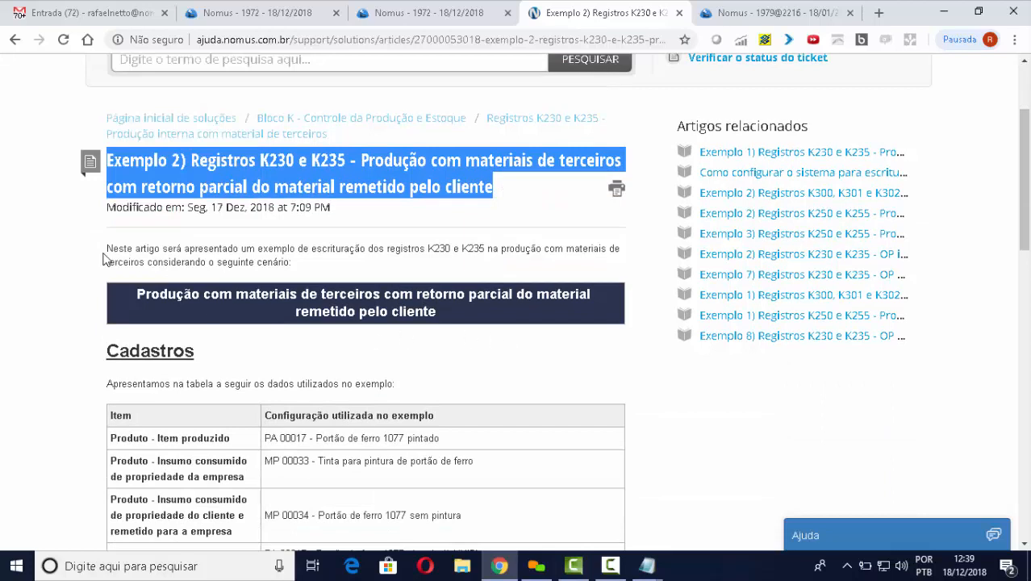
drag(105, 249, 611, 263)
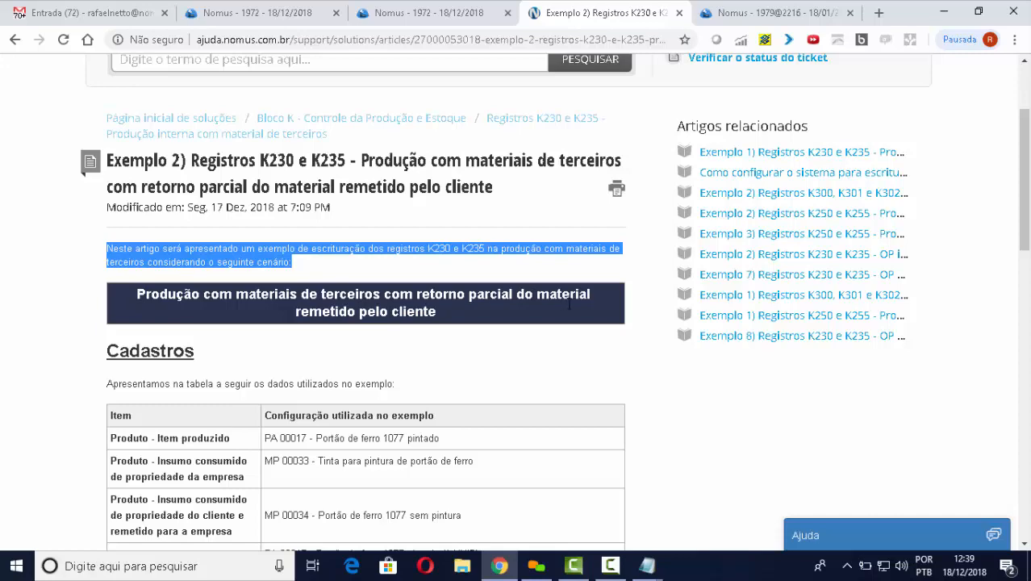
scroll(468, 278, down, 1)
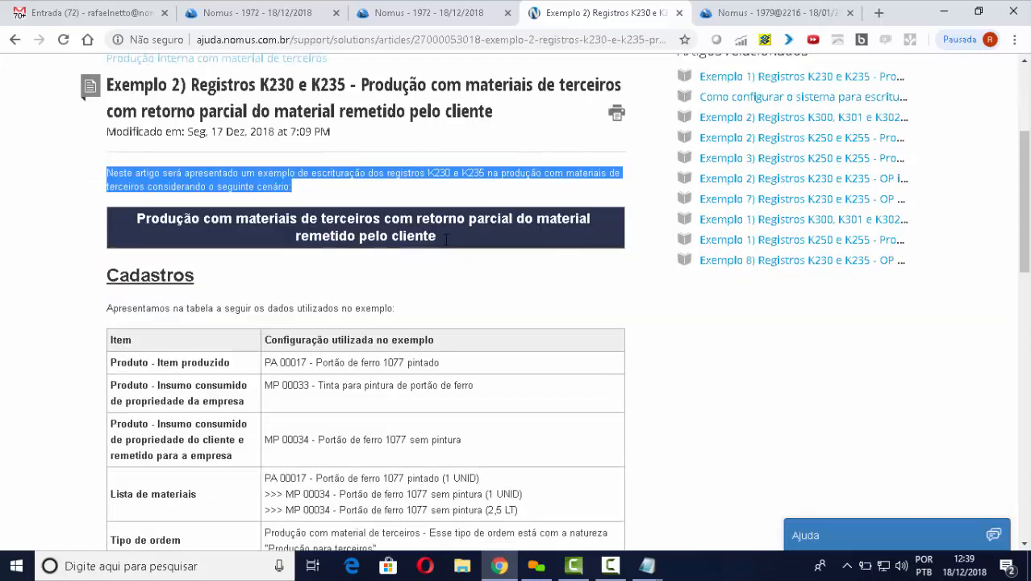
scroll(450, 261, down, 1)
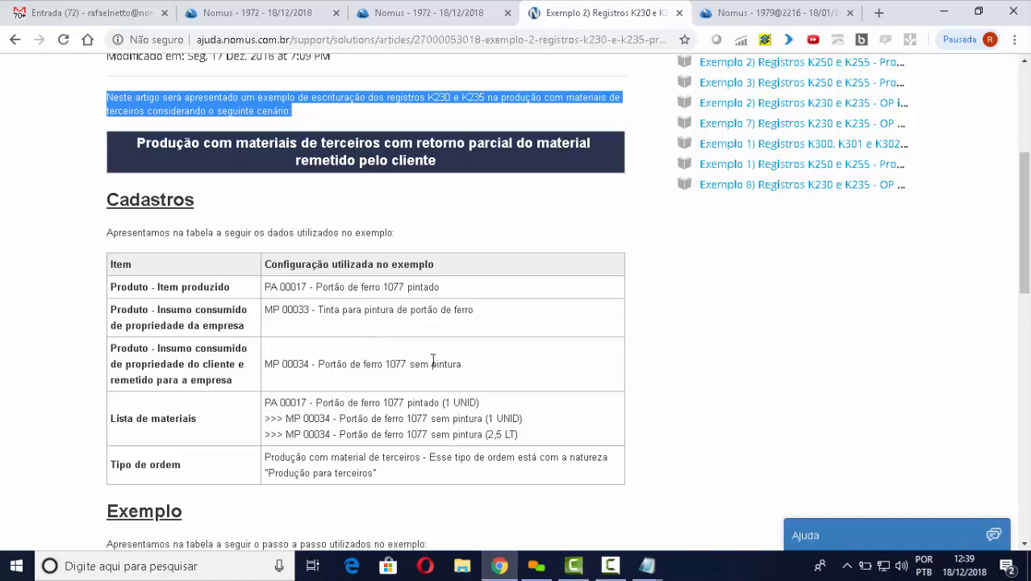
drag(480, 363, 271, 368)
drag(483, 310, 263, 311)
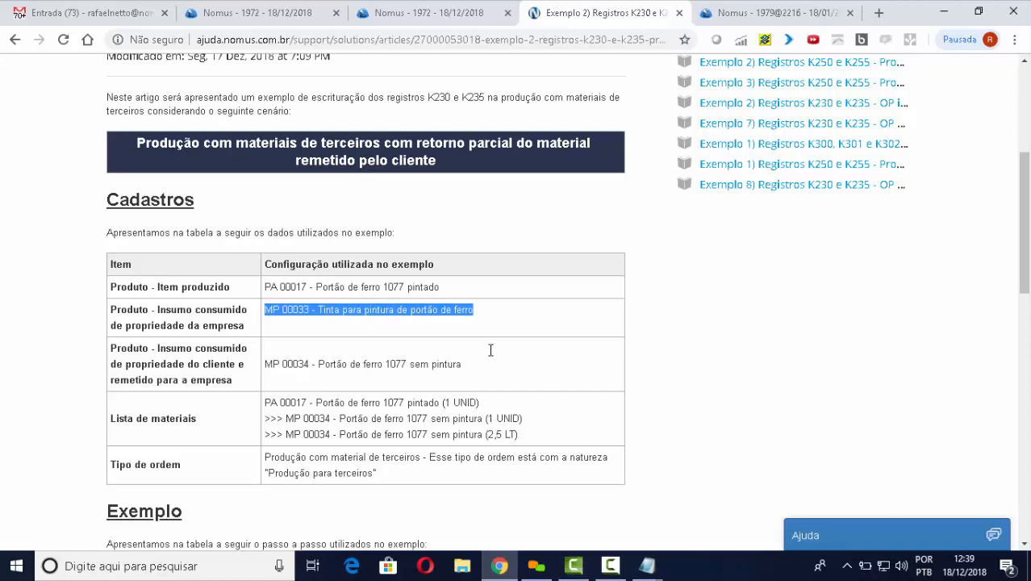
scroll(497, 350, down, 1)
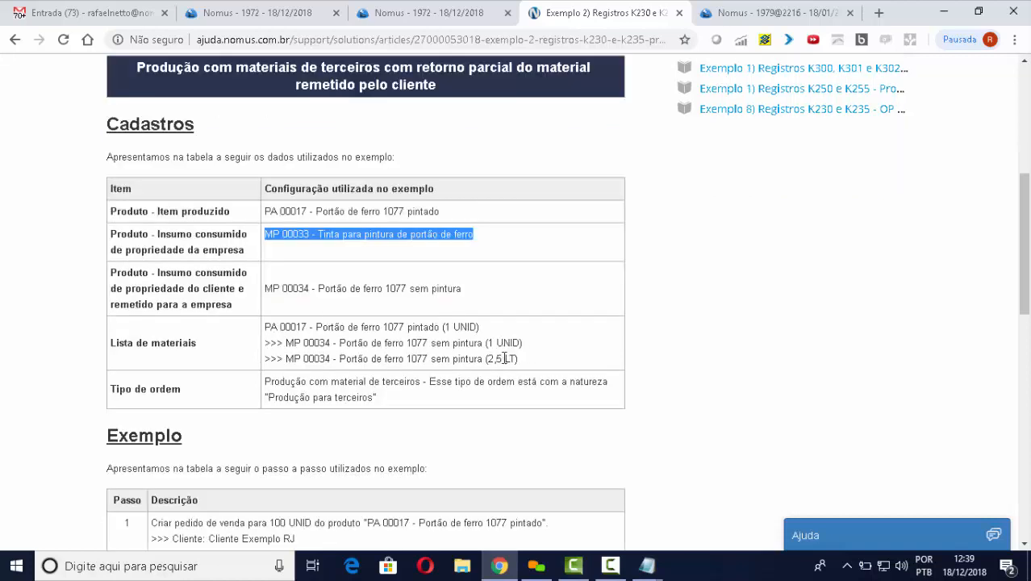
drag(479, 328, 319, 323)
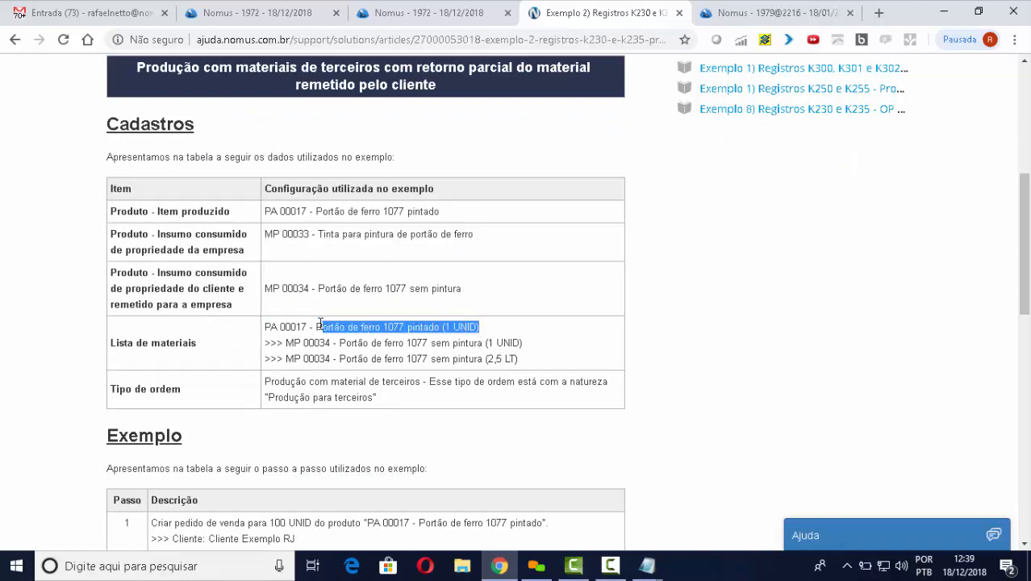
drag(526, 344, 340, 343)
drag(534, 359, 342, 367)
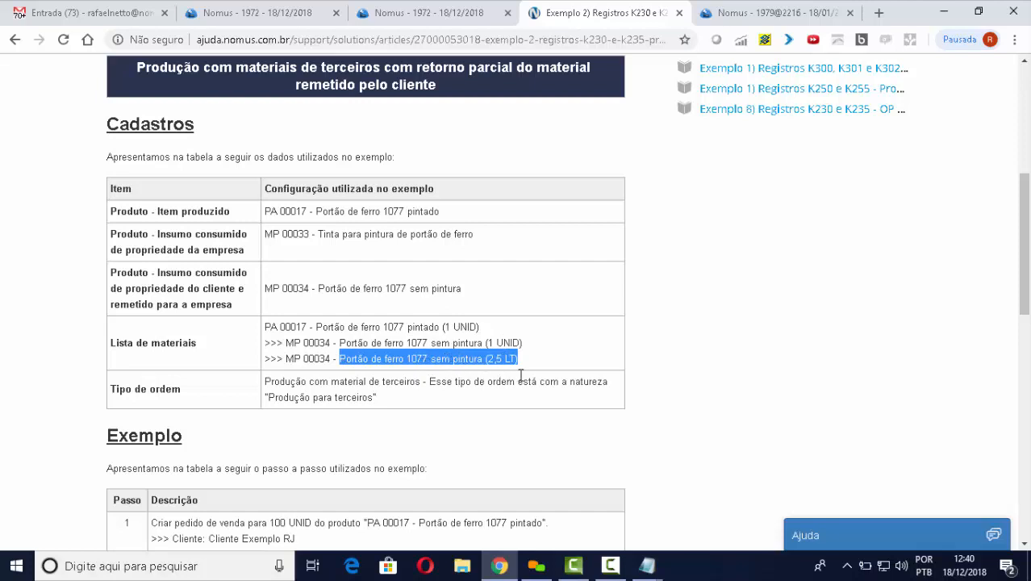
drag(183, 389, 113, 401)
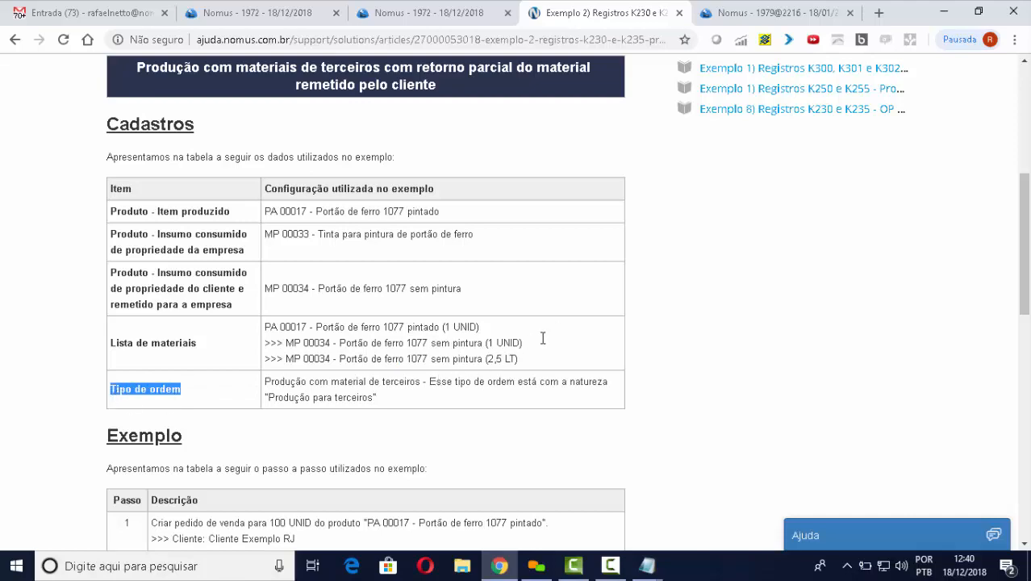
scroll(573, 314, down, 4)
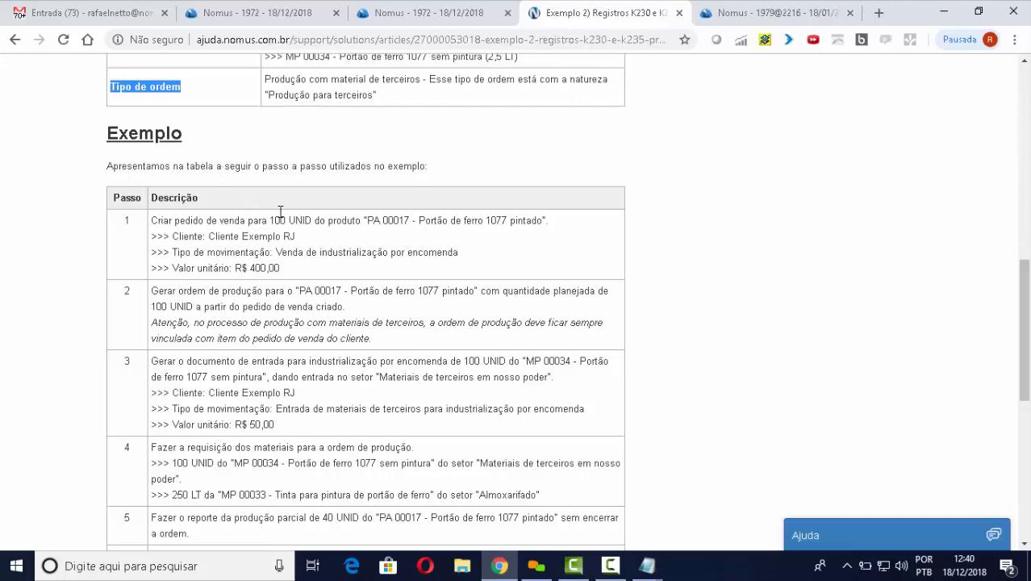
In Nomus ERP, create a sales order for company 01 - Indústria Sucesso, customer Cliente Exemplo RJ, movement type Venda de industrialização por encomenda.
click(776, 13)
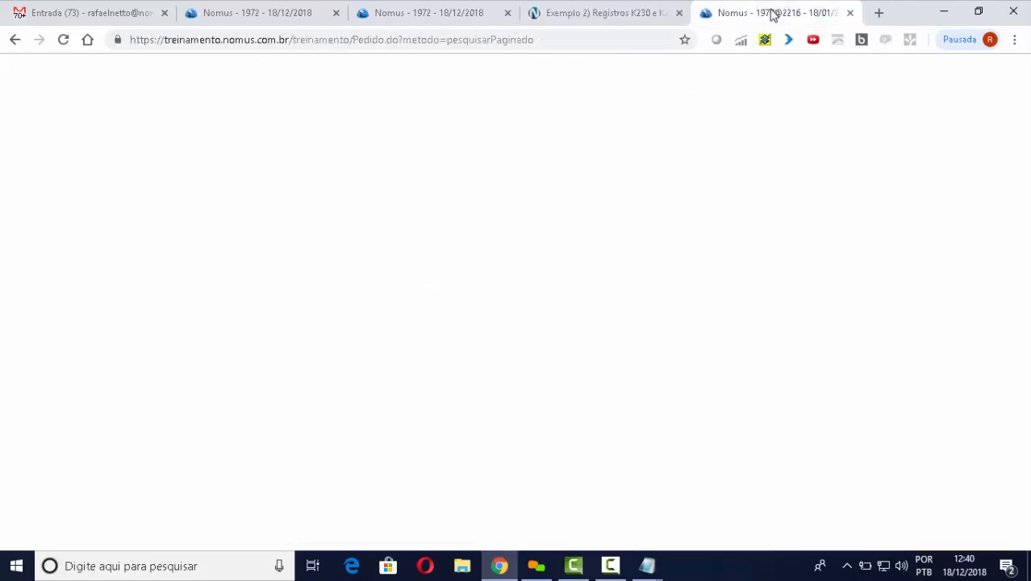
click(219, 125)
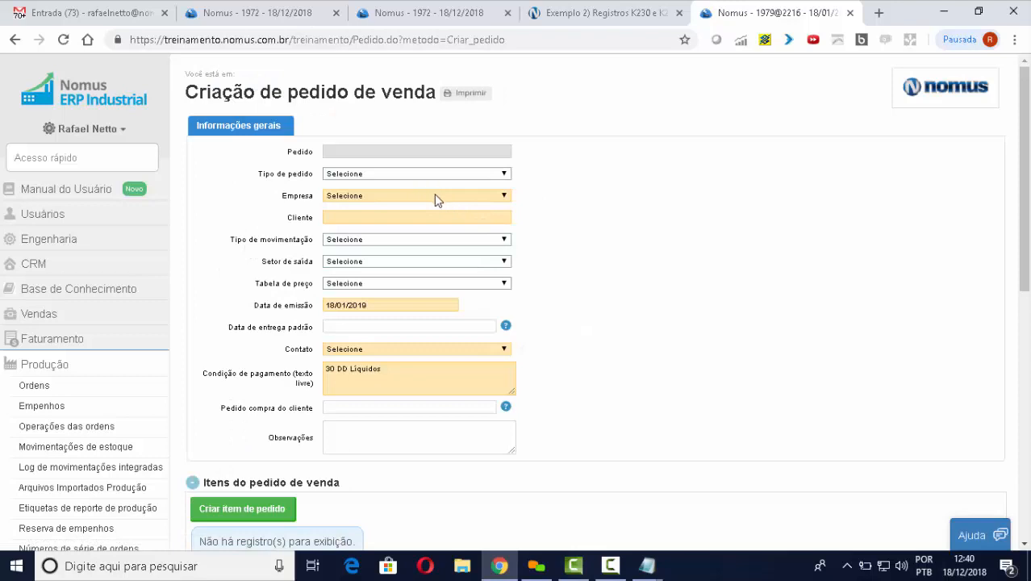
click(435, 195)
click(384, 218)
click(383, 221)
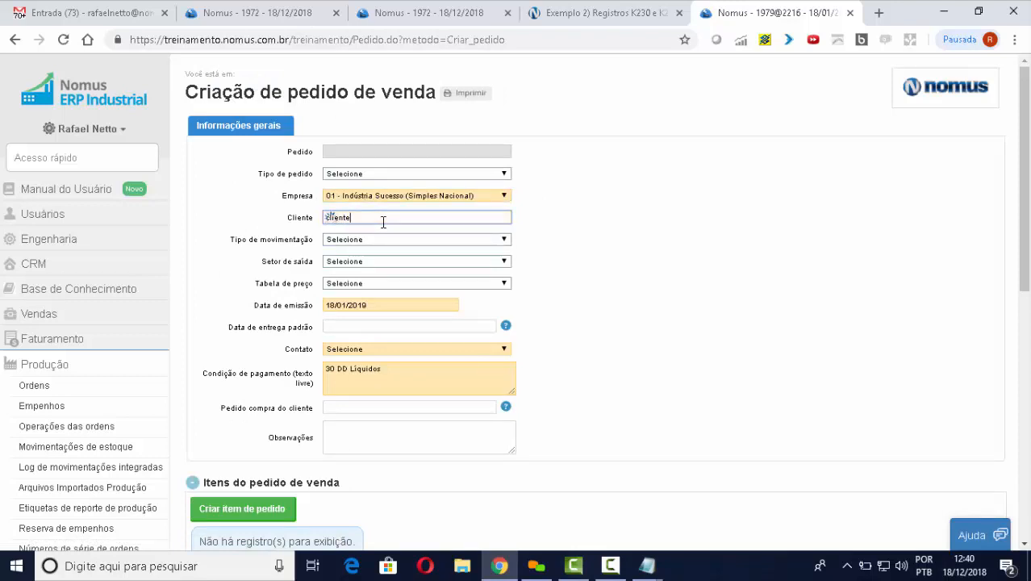
click(420, 236)
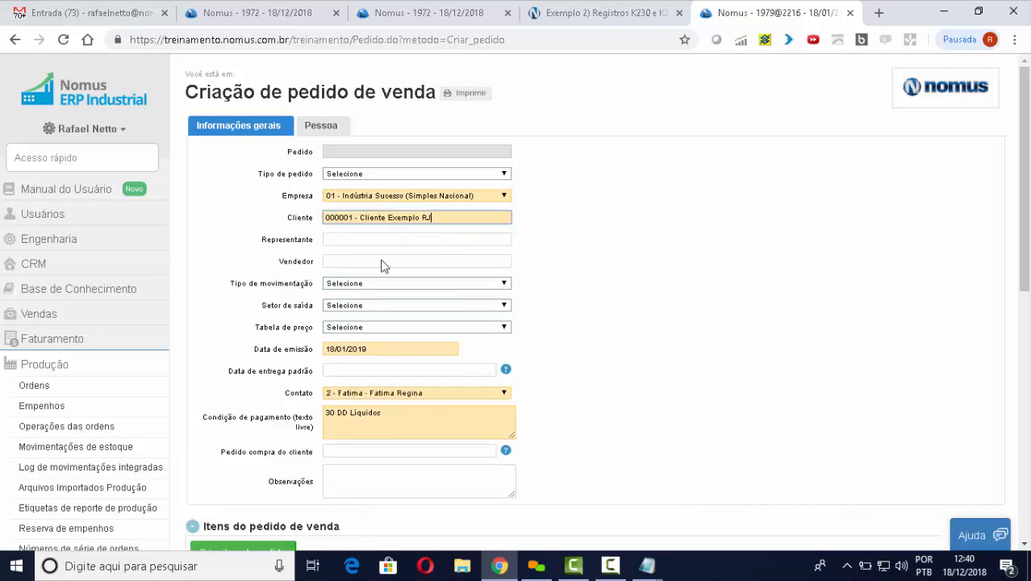
click(399, 283)
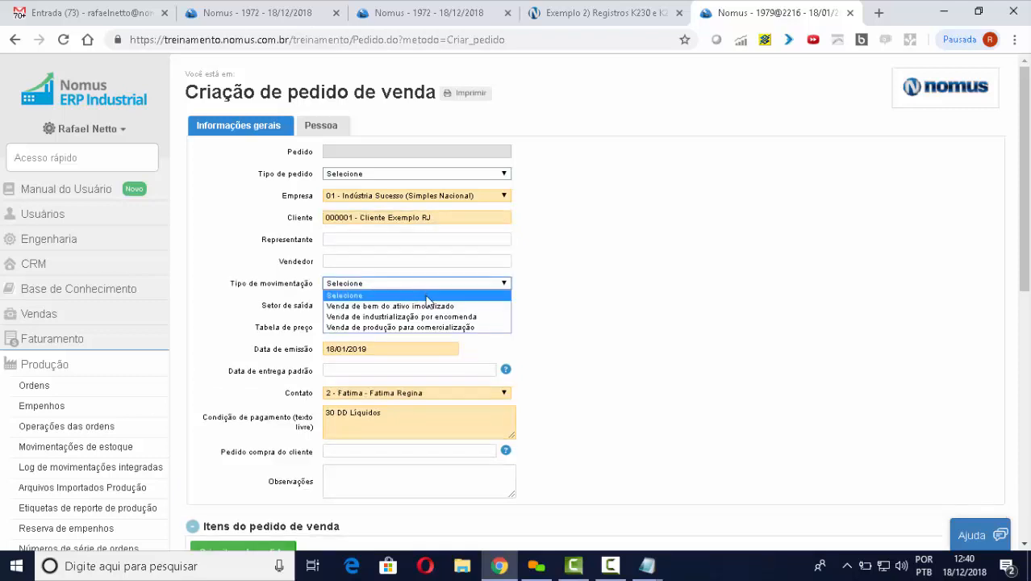
click(479, 319)
Start a new item in the sales order with product PA 00017 - Portão de ferro 1077 pintado.
scroll(686, 289, down, 2)
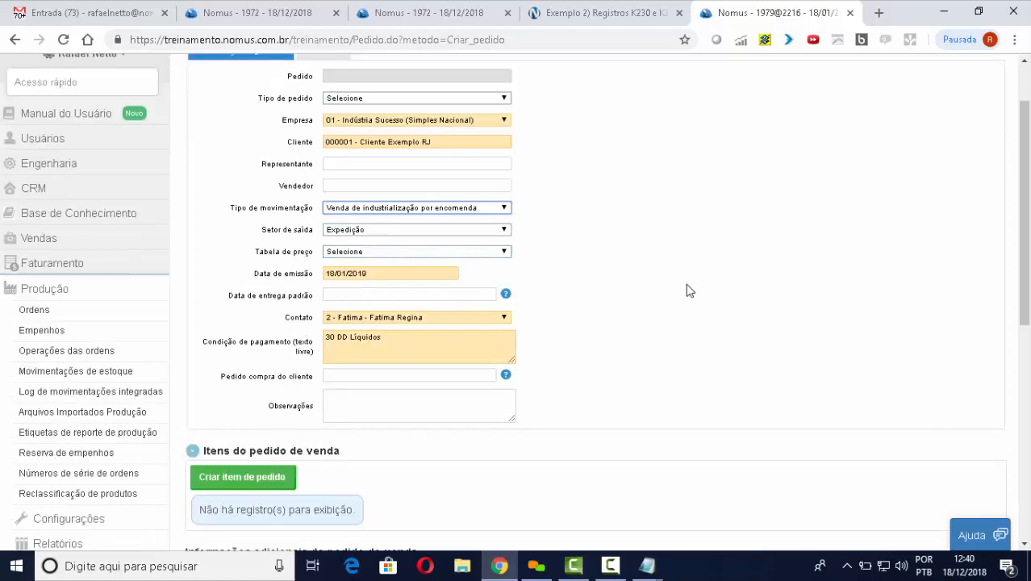
click(254, 405)
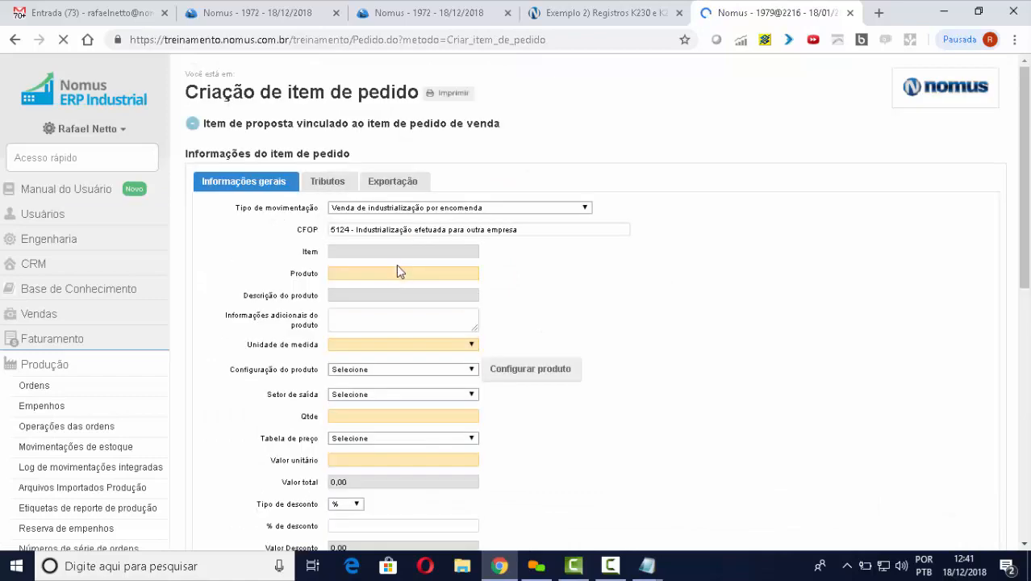
click(392, 274)
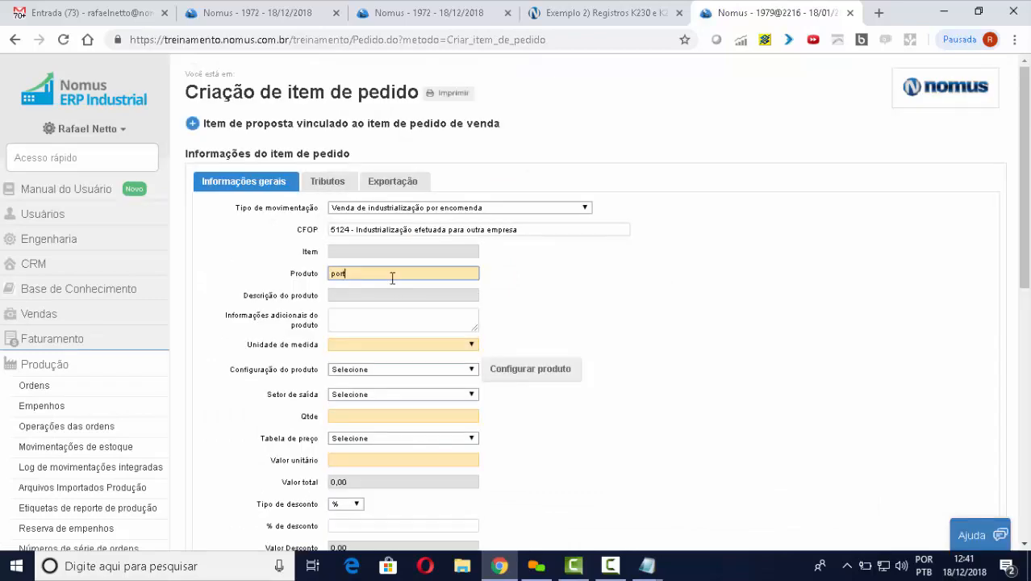
text(portão de)
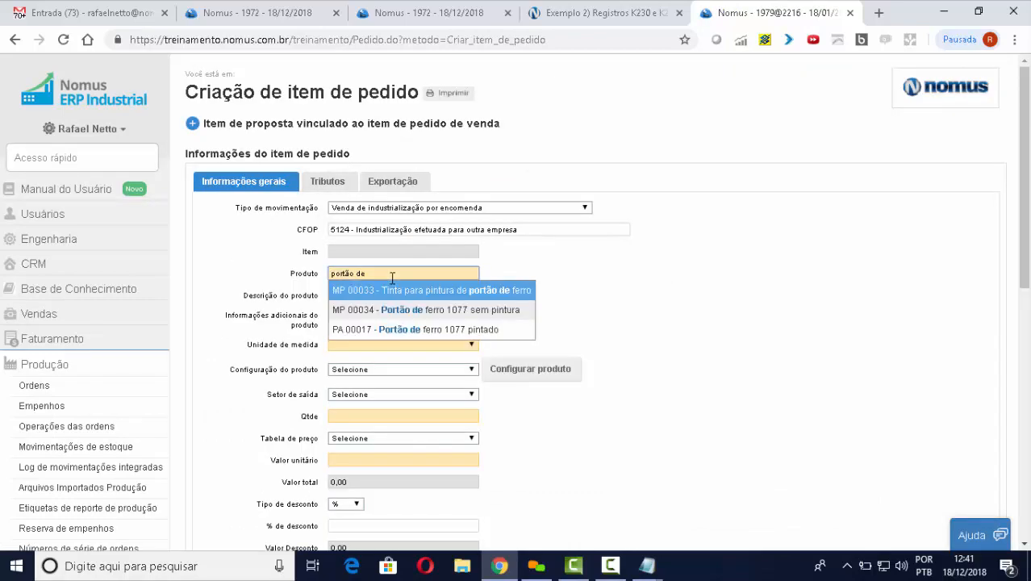
click(467, 329)
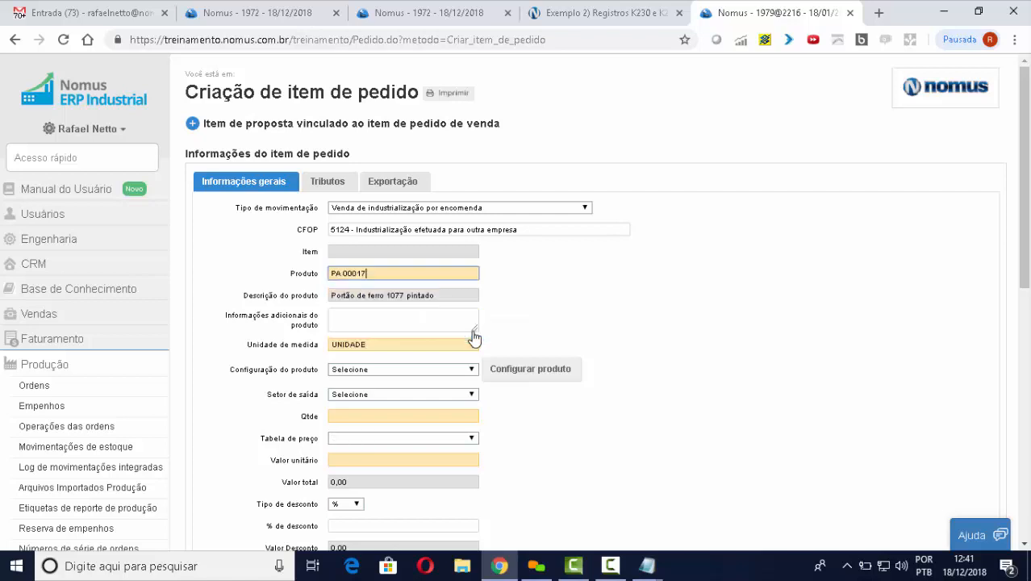
Set the item's quantity to 100 and its unit value to 400,00, and try to save the item.
click(375, 414)
text(100)
key(Tab)
key(Tab)
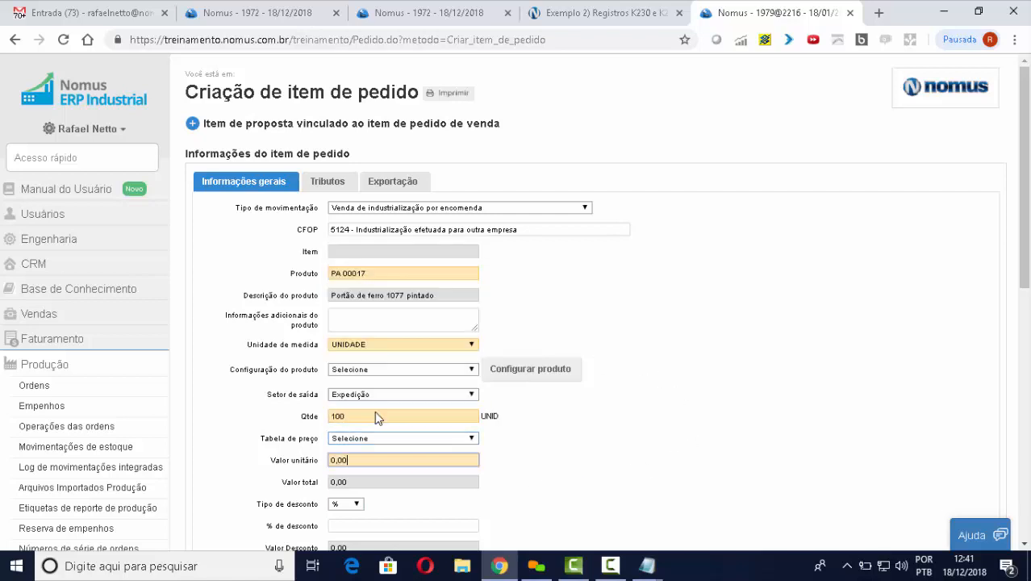
text(40,000)
key(Tab)
scroll(546, 411, down, 4)
scroll(545, 415, down, 3)
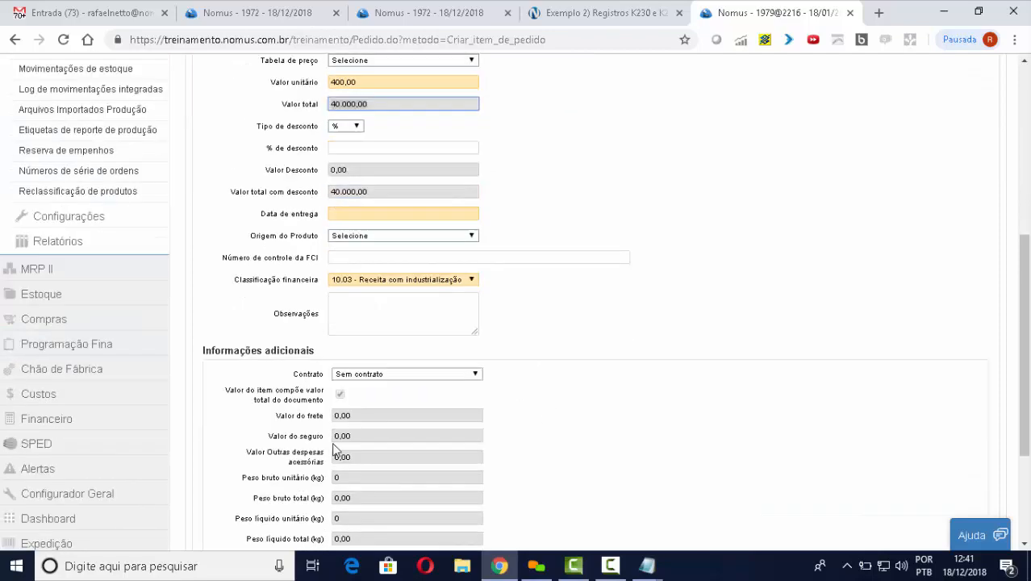
click(208, 451)
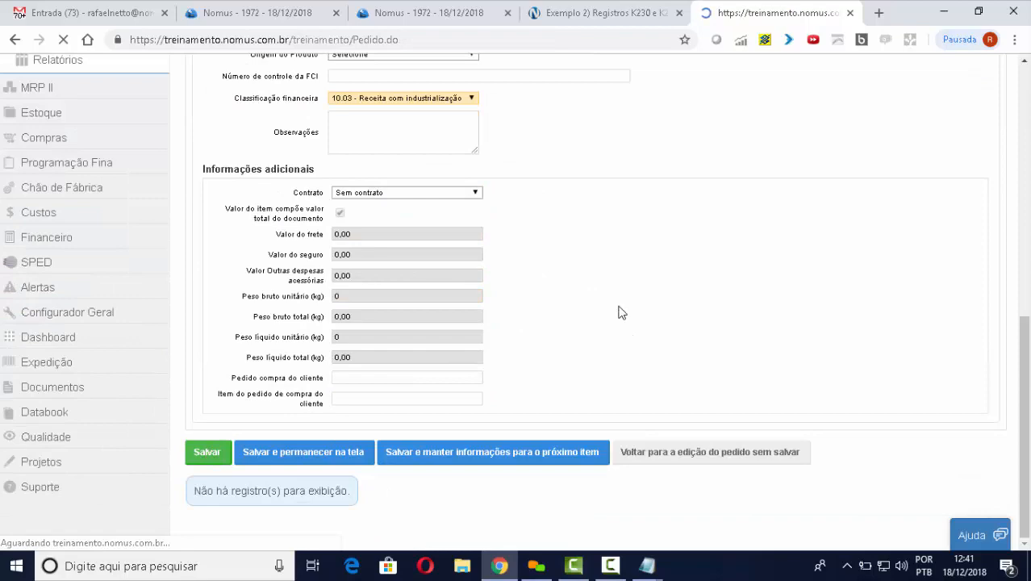
Set the item's delivery date to 01/01/2019 and save the item.
scroll(700, 385, down, 1)
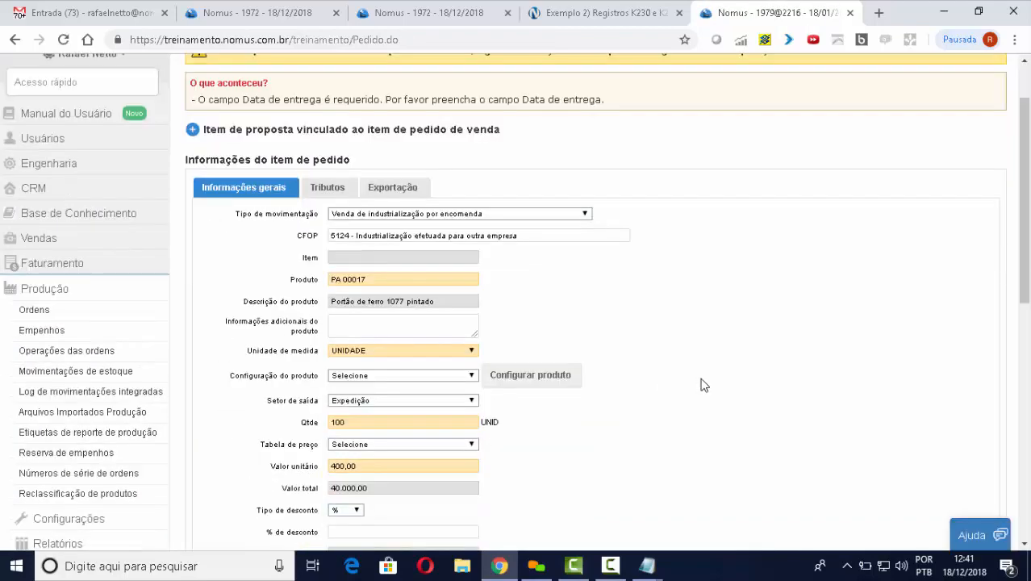
scroll(702, 384, down, 5)
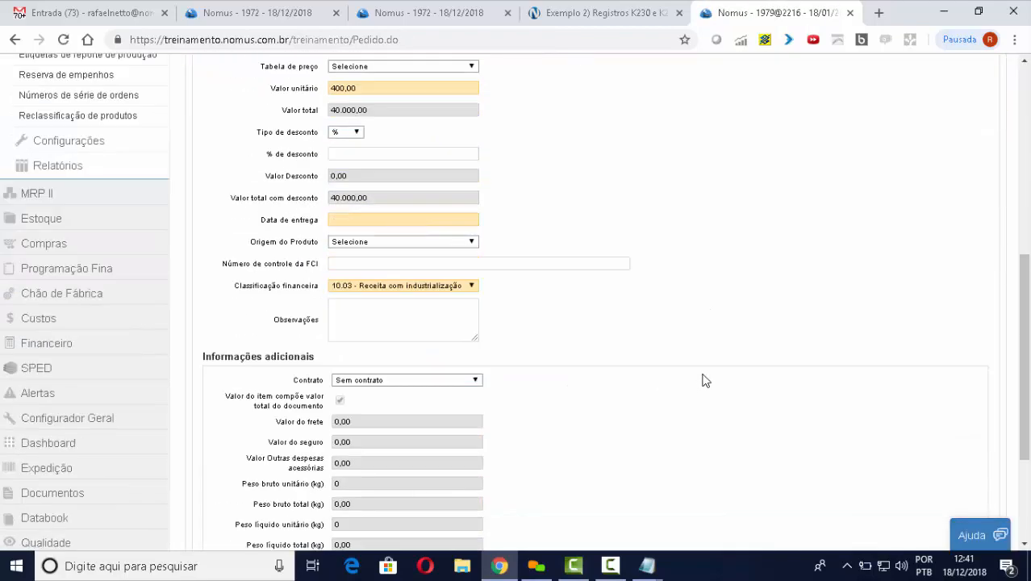
click(368, 220)
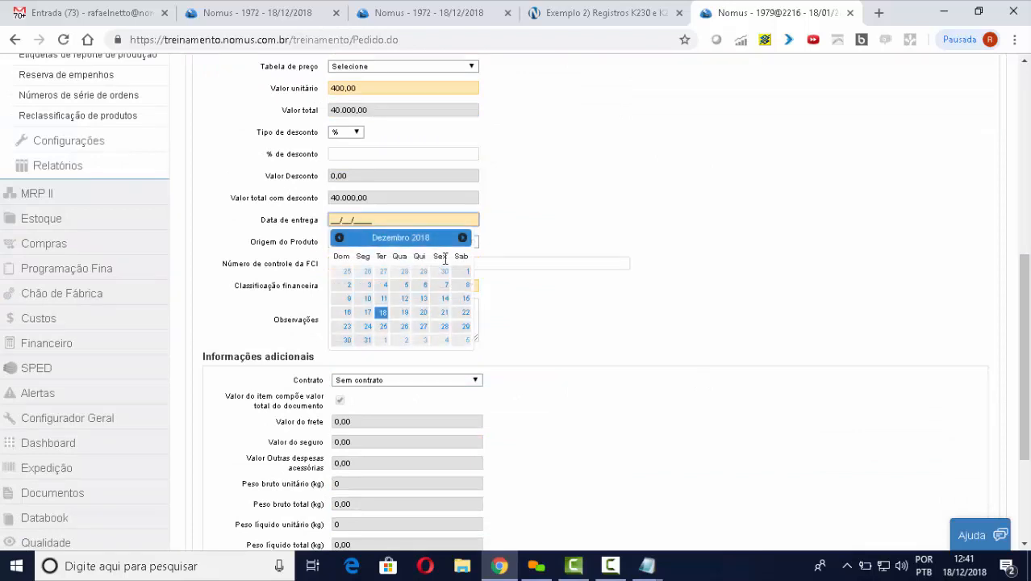
click(463, 238)
click(385, 272)
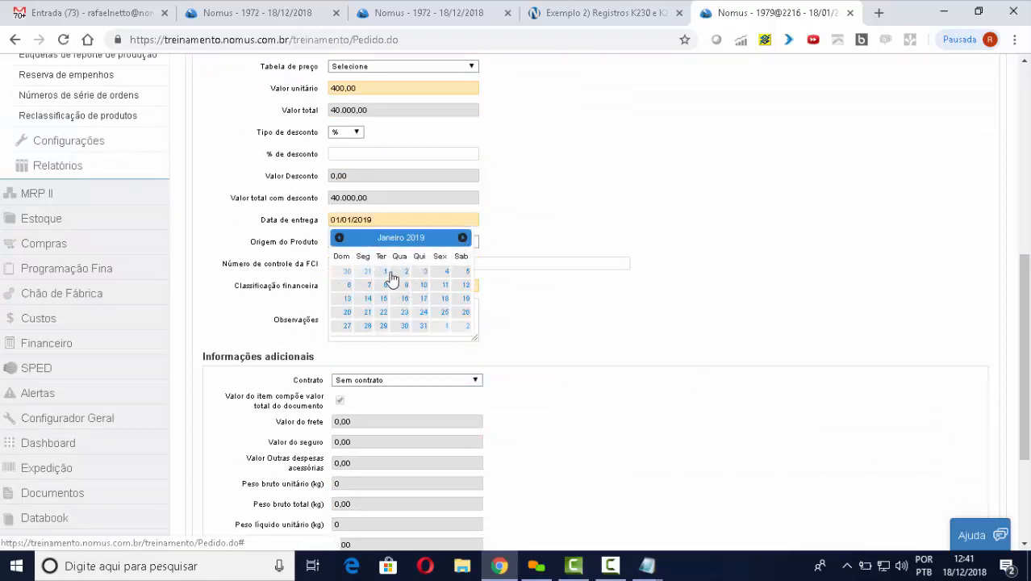
scroll(656, 323, down, 3)
click(213, 455)
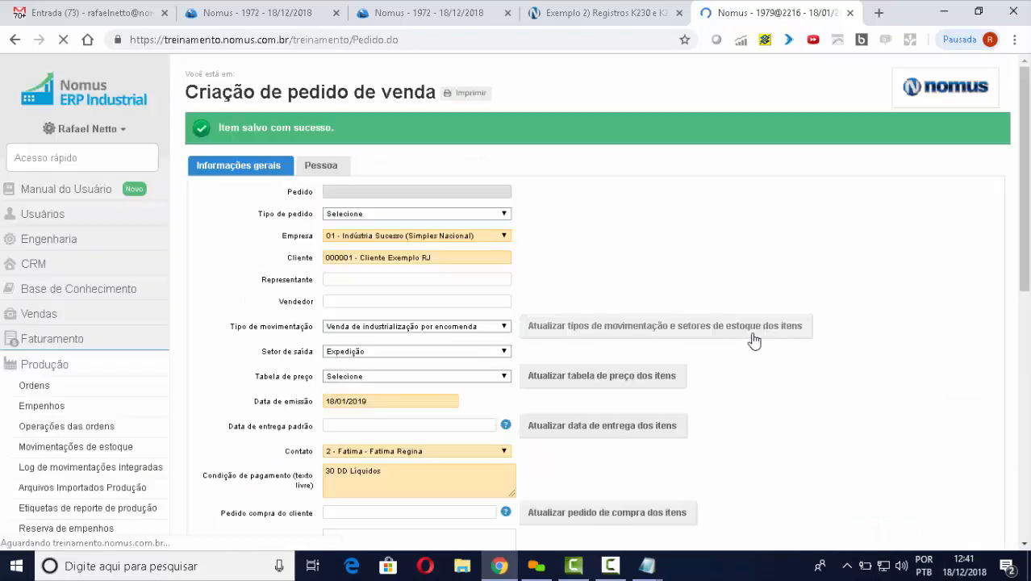
Generate the order's installments with payment condition "1 parcela para 30 dias" and save the sales order.
scroll(763, 306, down, 6)
click(669, 321)
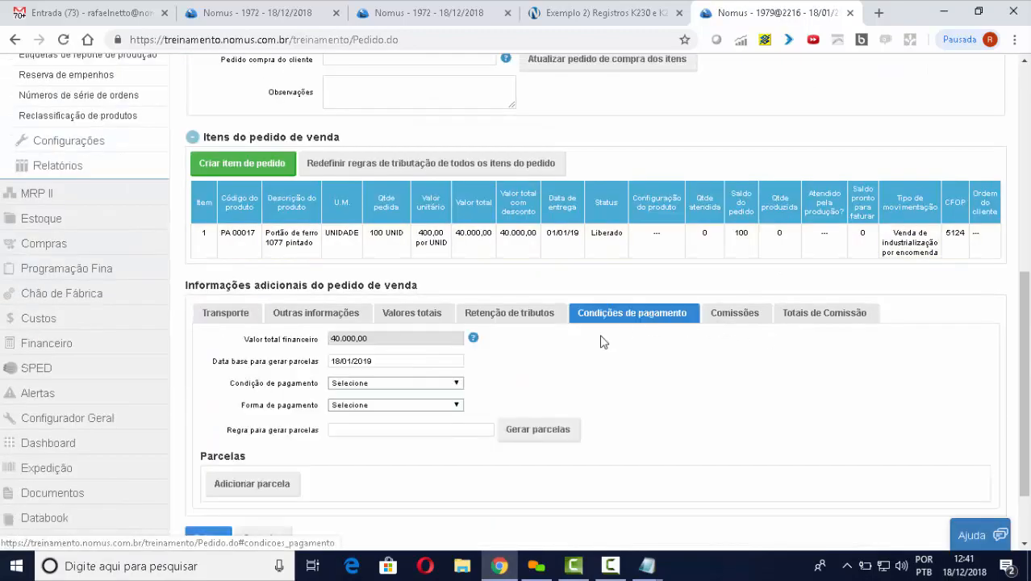
click(393, 384)
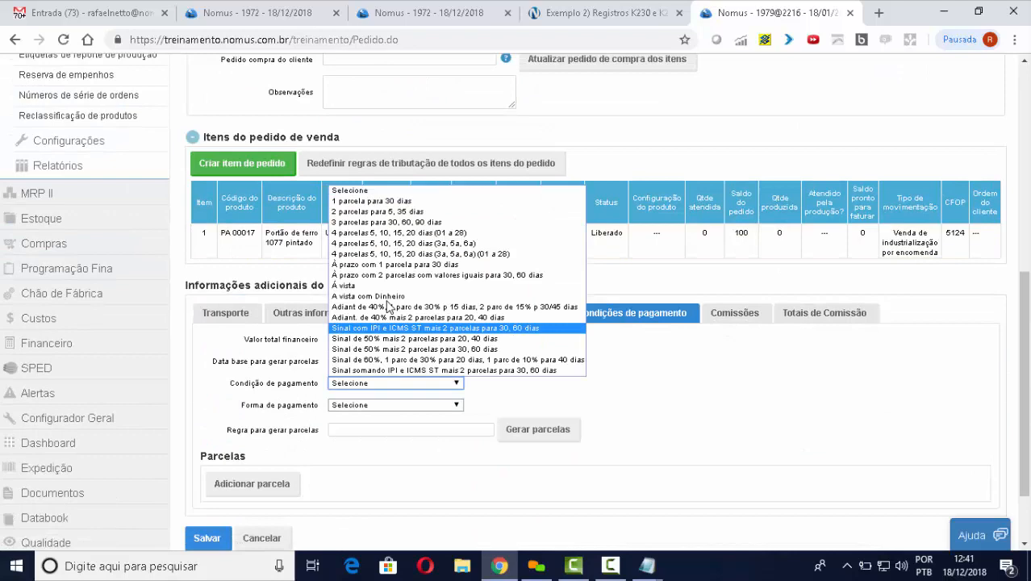
click(395, 199)
click(544, 440)
scroll(710, 408, down, 2)
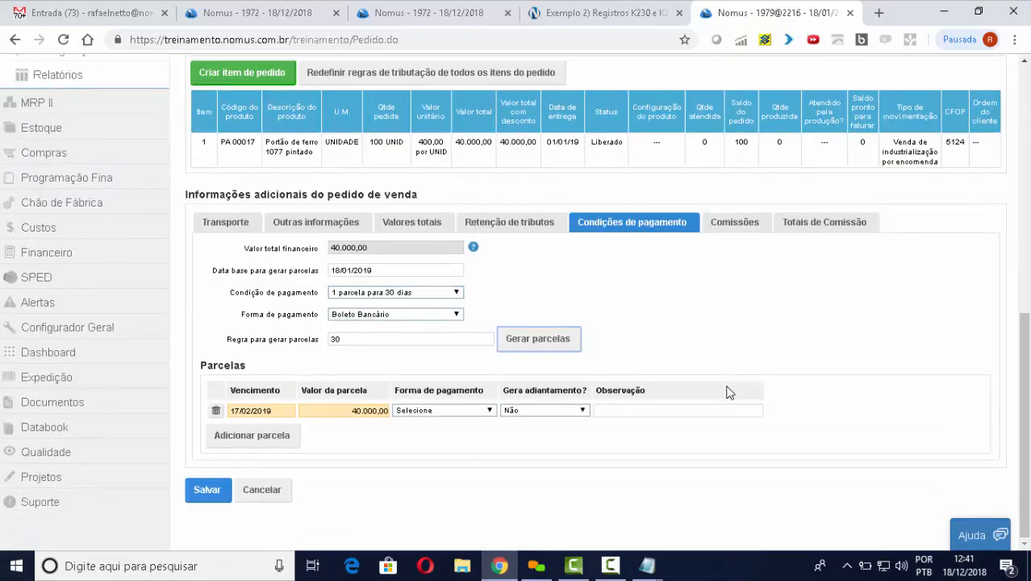
click(206, 493)
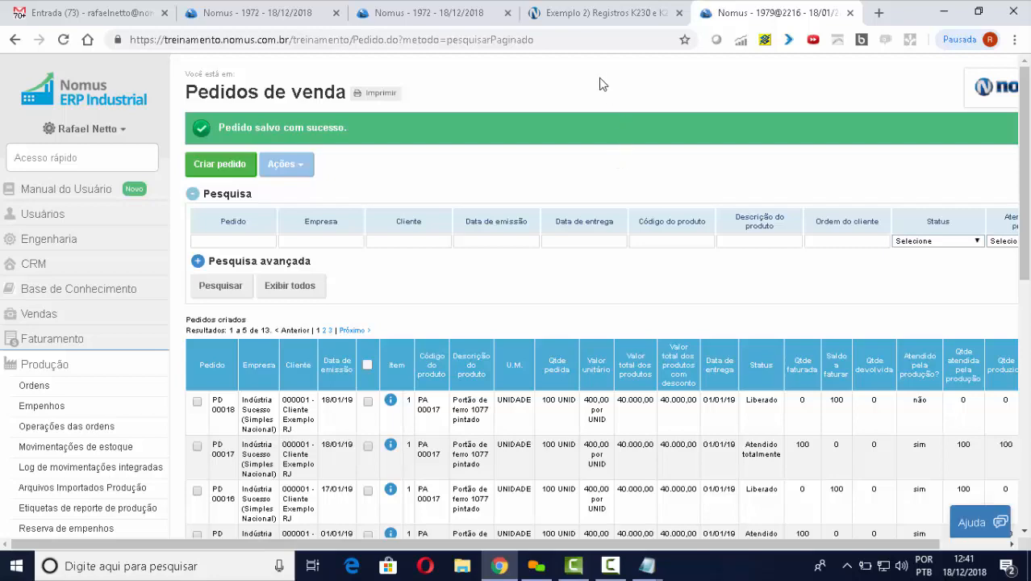
Generate a production order for 100 units of PA 00017 from the item of the newly saved sales order.
click(592, 15)
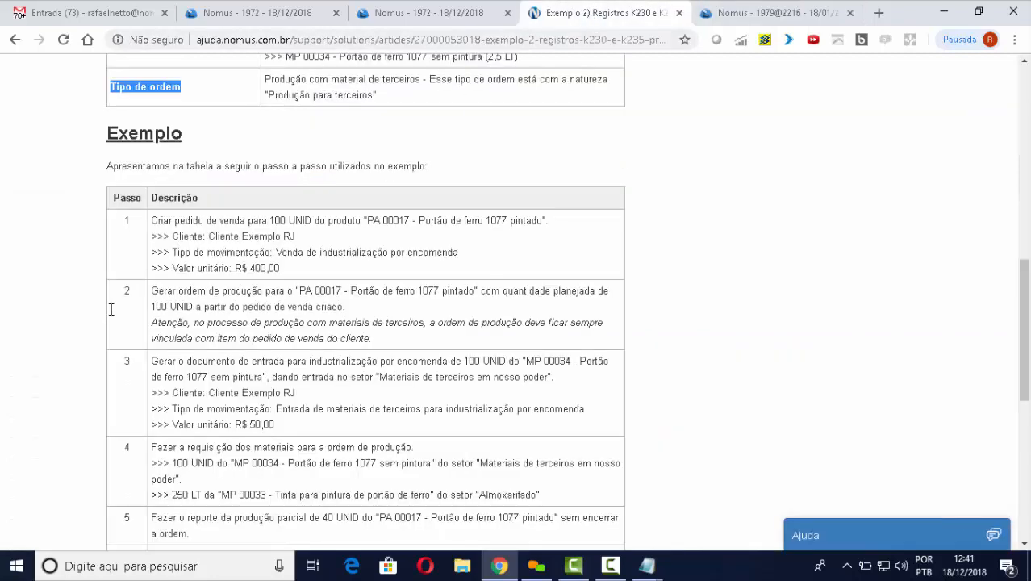
click(774, 13)
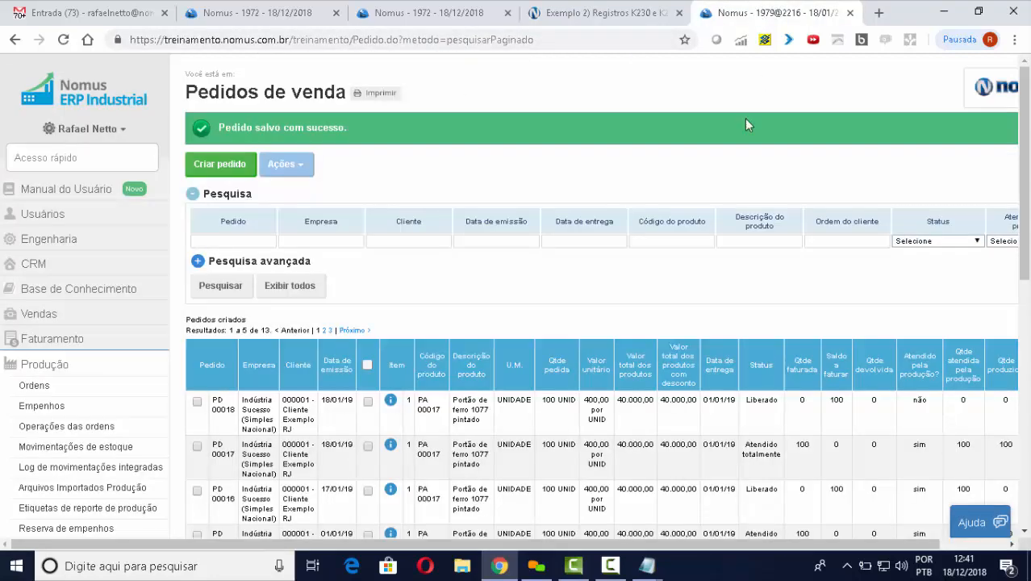
scroll(693, 260, down, 1)
click(489, 342)
scroll(645, 335, down, 1)
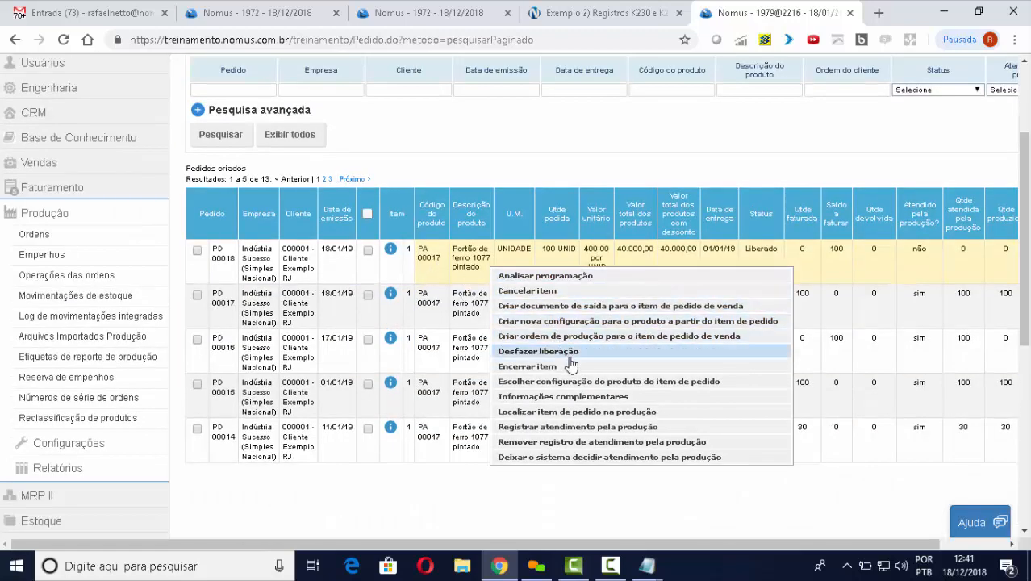
click(601, 339)
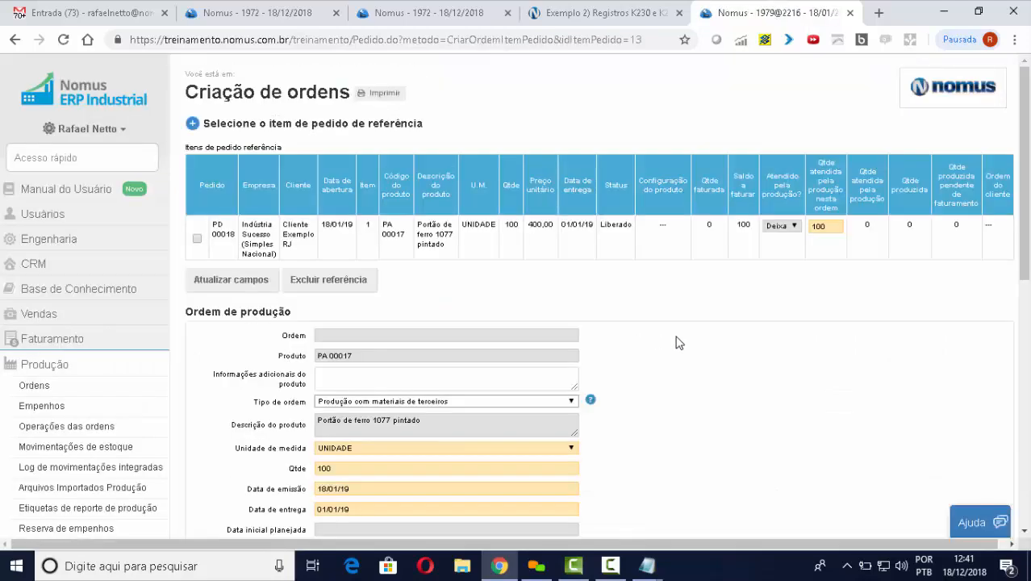
scroll(676, 341, down, 2)
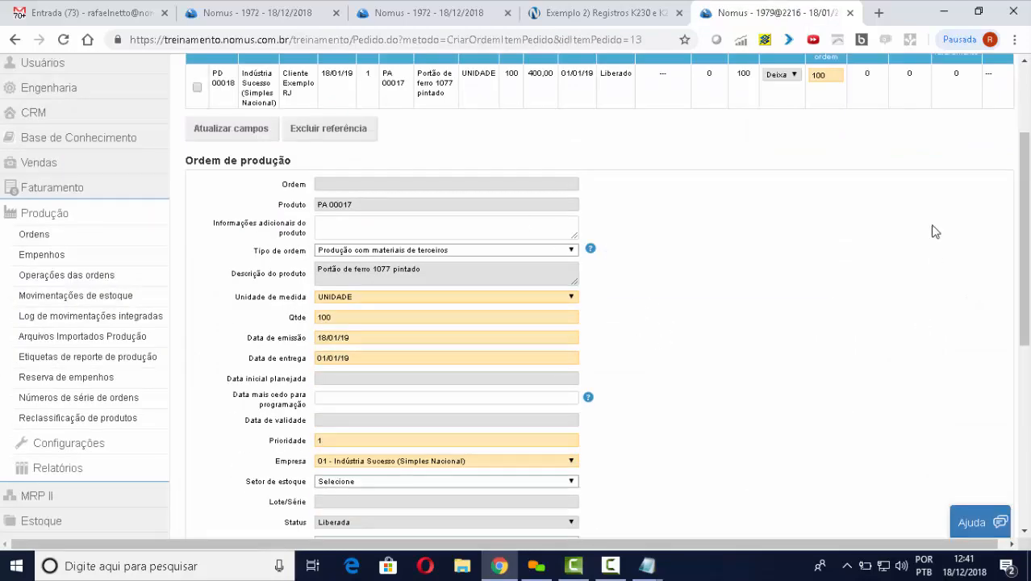
scroll(667, 382, down, 2)
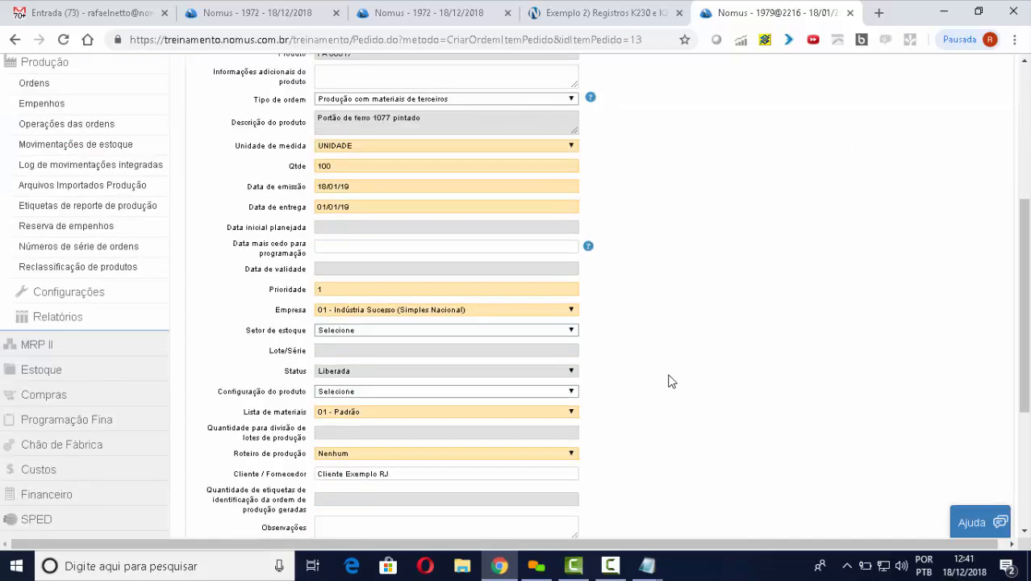
scroll(678, 383, up, 3)
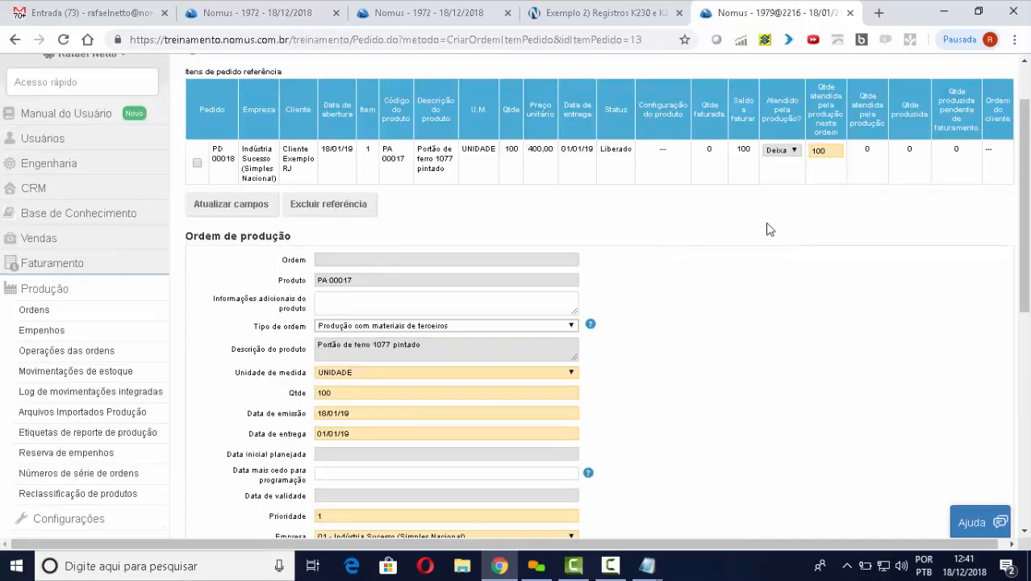
scroll(699, 318, down, 6)
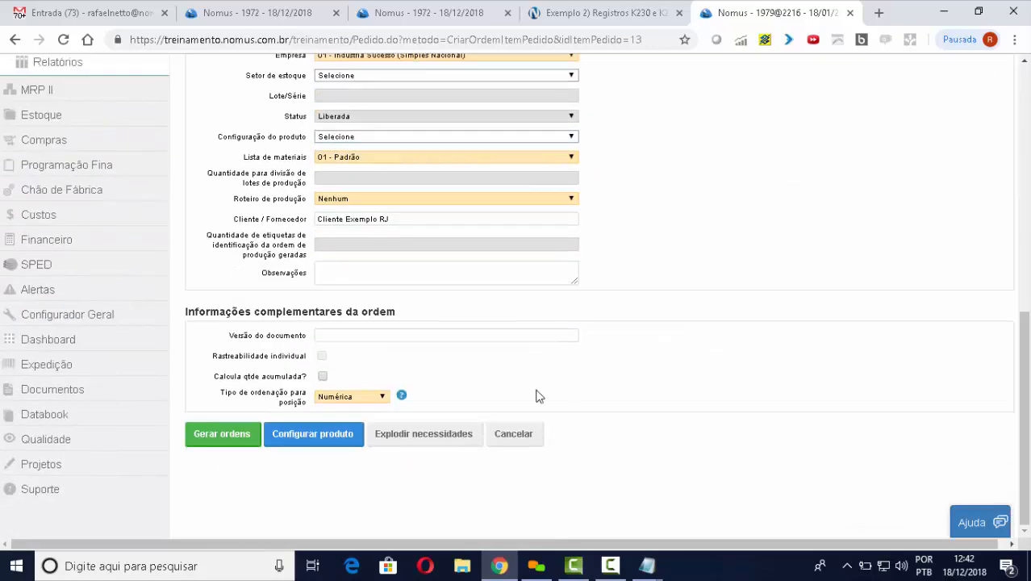
click(241, 438)
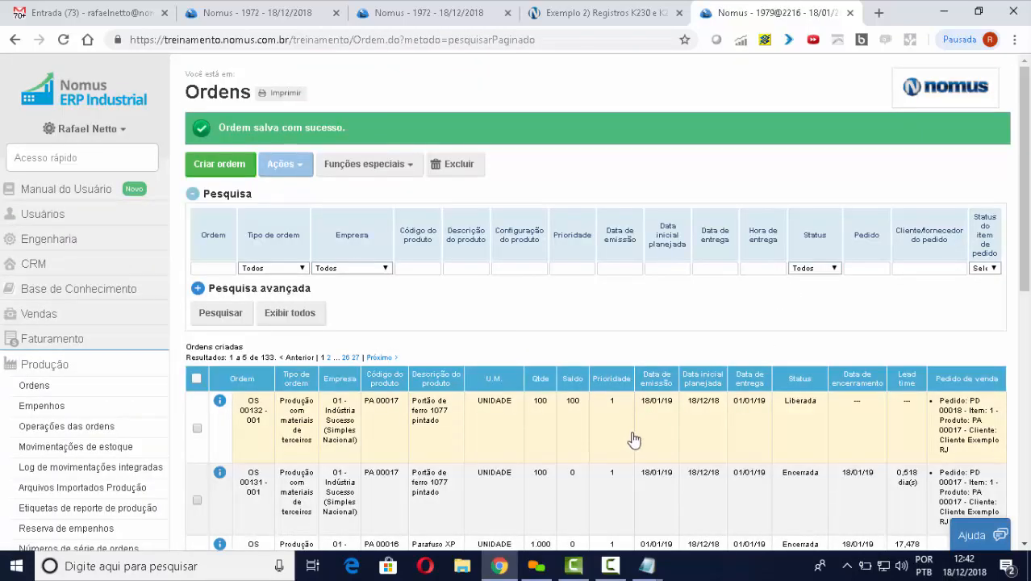
Review the next instruction in the example article, and start a new document in Documentos de Entrada.
click(621, 14)
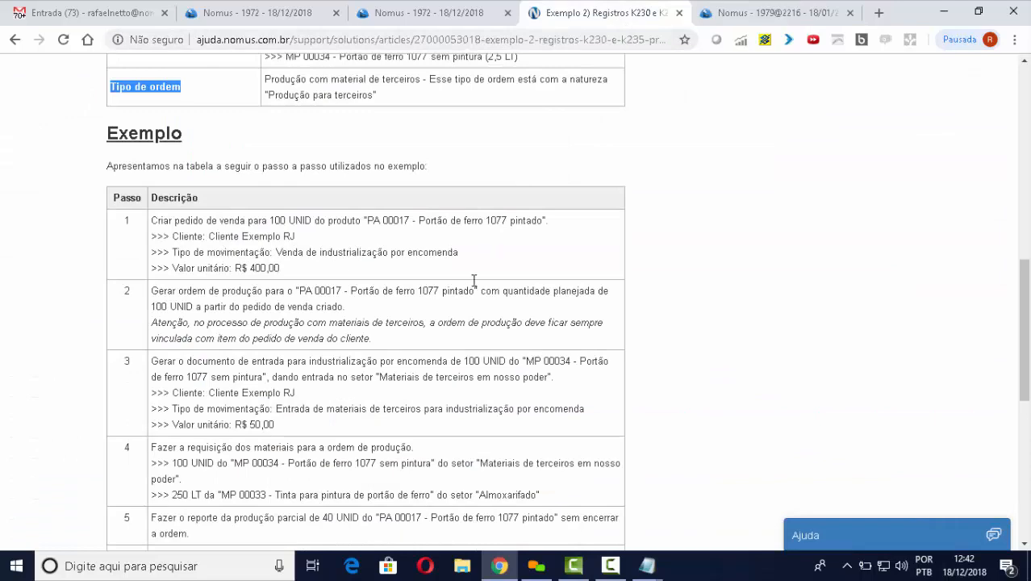
scroll(476, 275, down, 1)
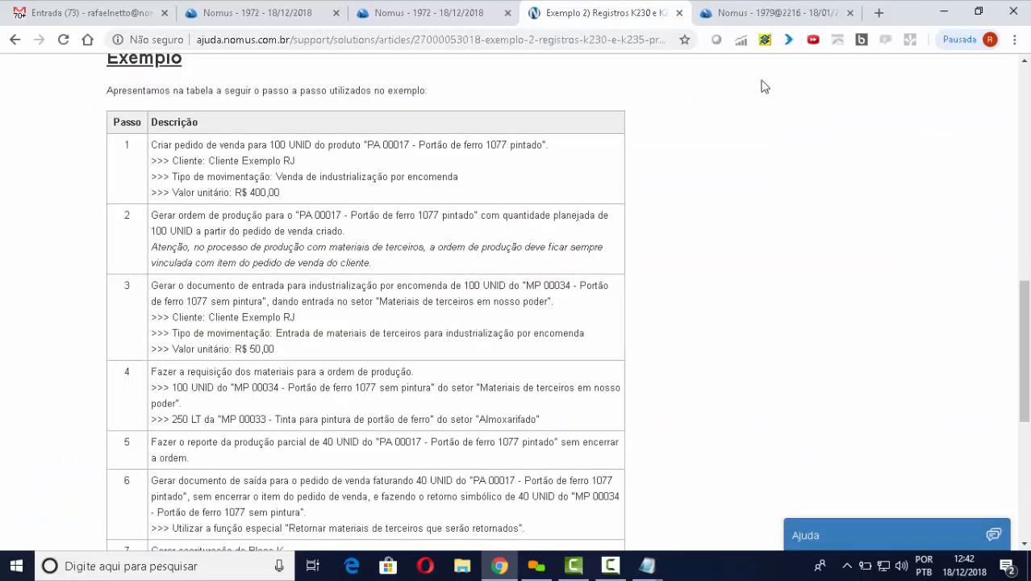
click(773, 14)
click(61, 159)
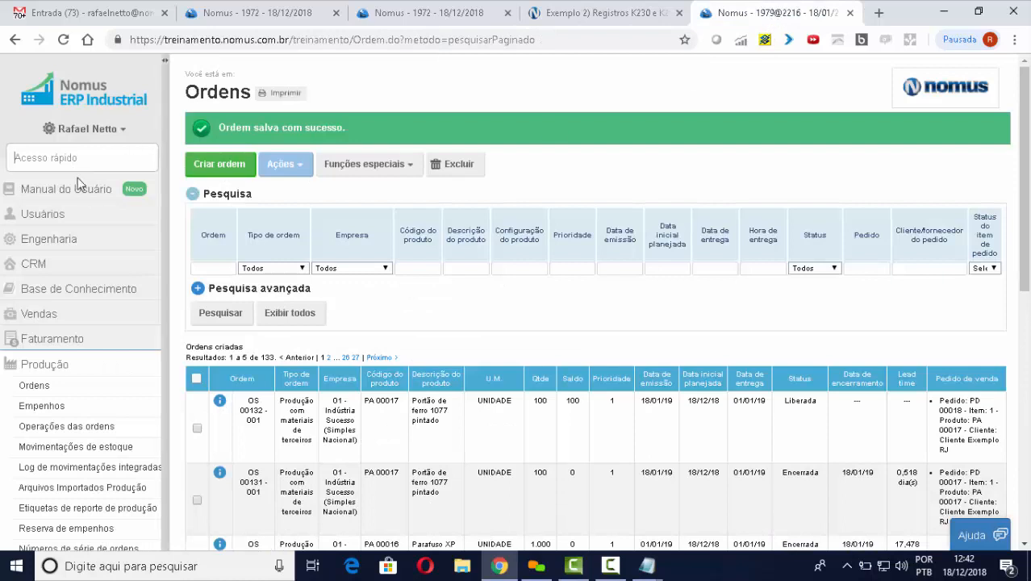
text(doc)
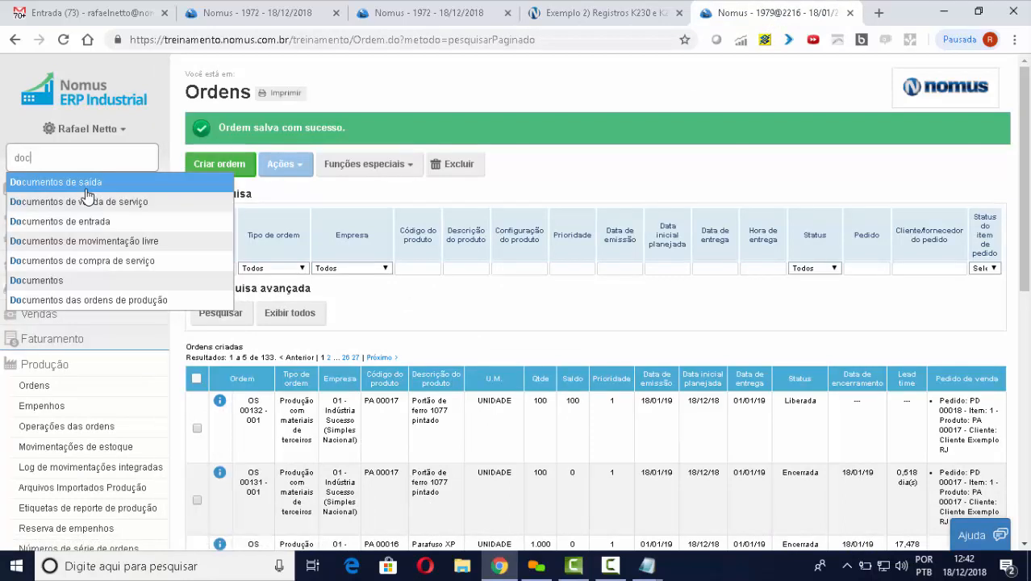
text(ument)
key(Down)
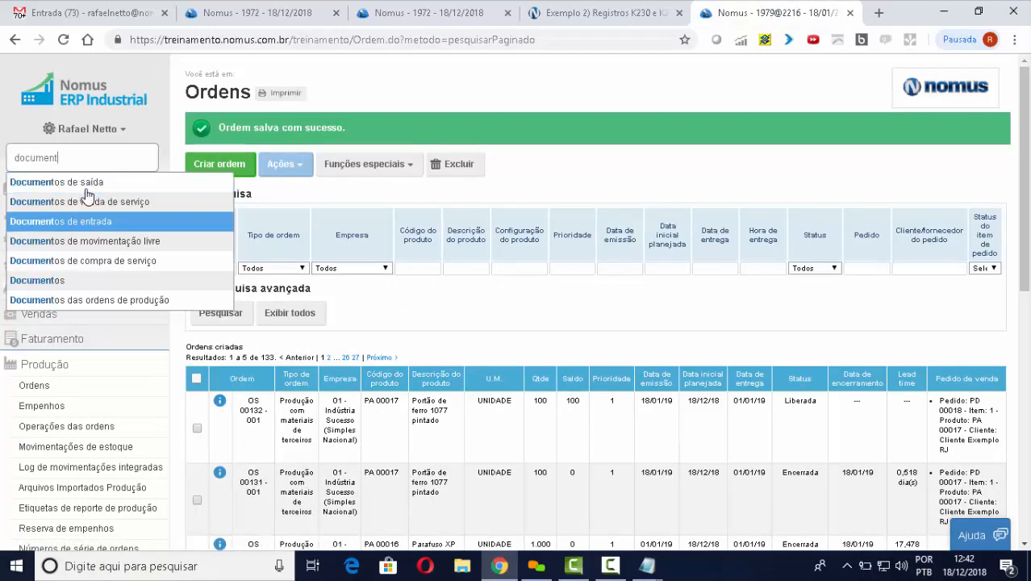
key(Return)
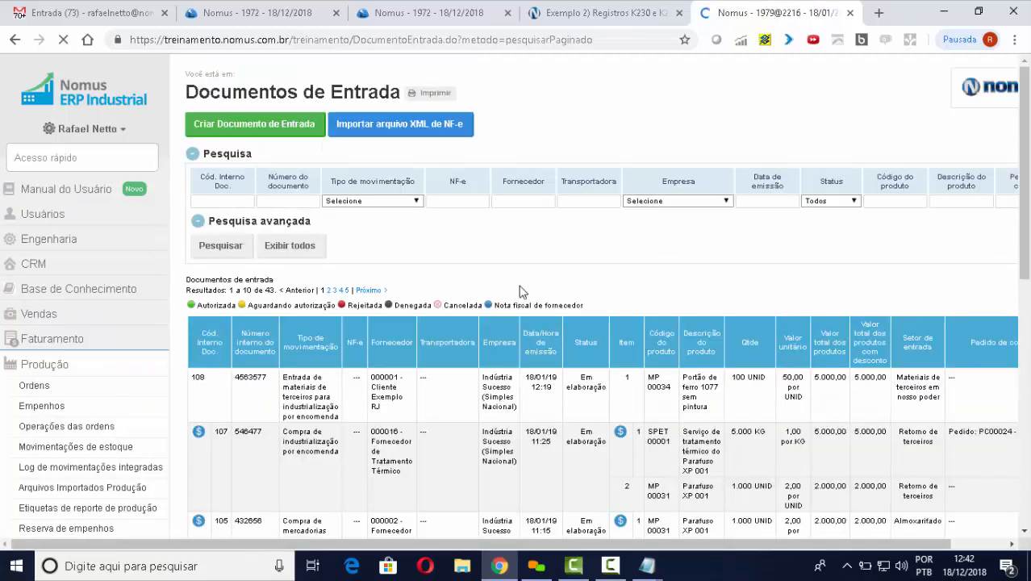
click(274, 126)
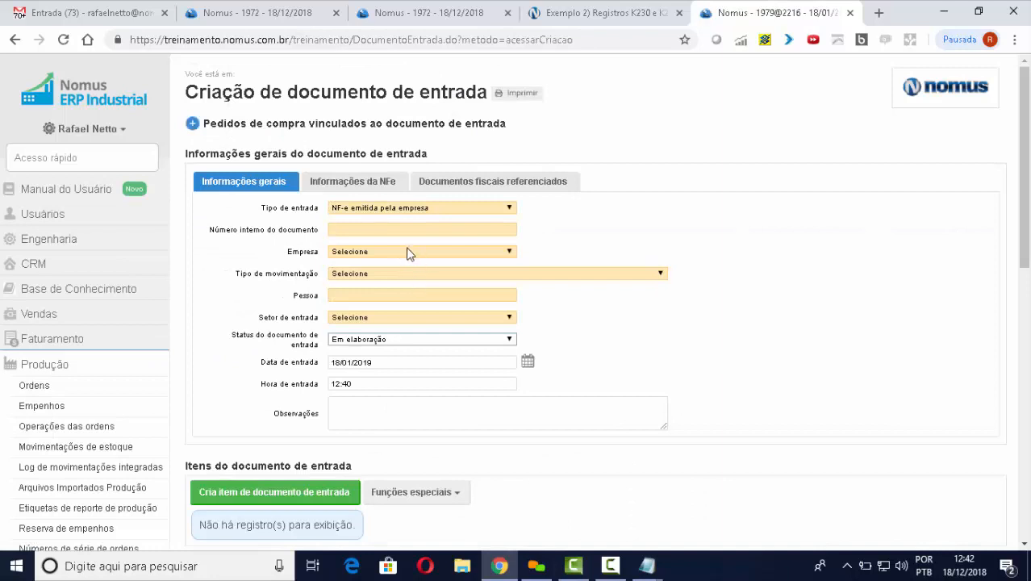
Set the entry type to "NF-e emitida por terceiros criada livremente", the internal document number to 4564377 and the company to 01 - Indústria Sucesso (Simples Nacional).
click(439, 208)
click(423, 231)
click(416, 232)
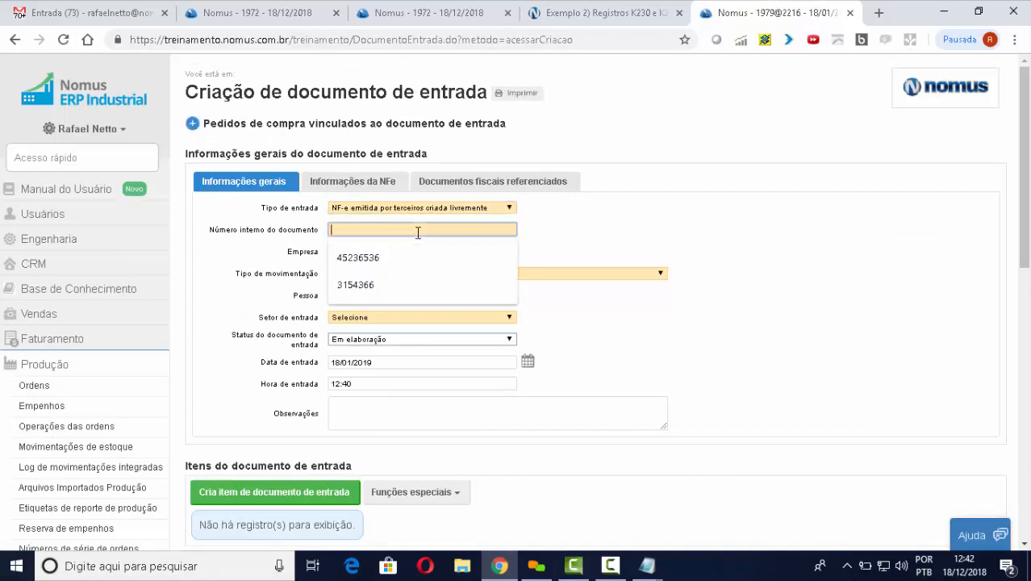
text(4564377)
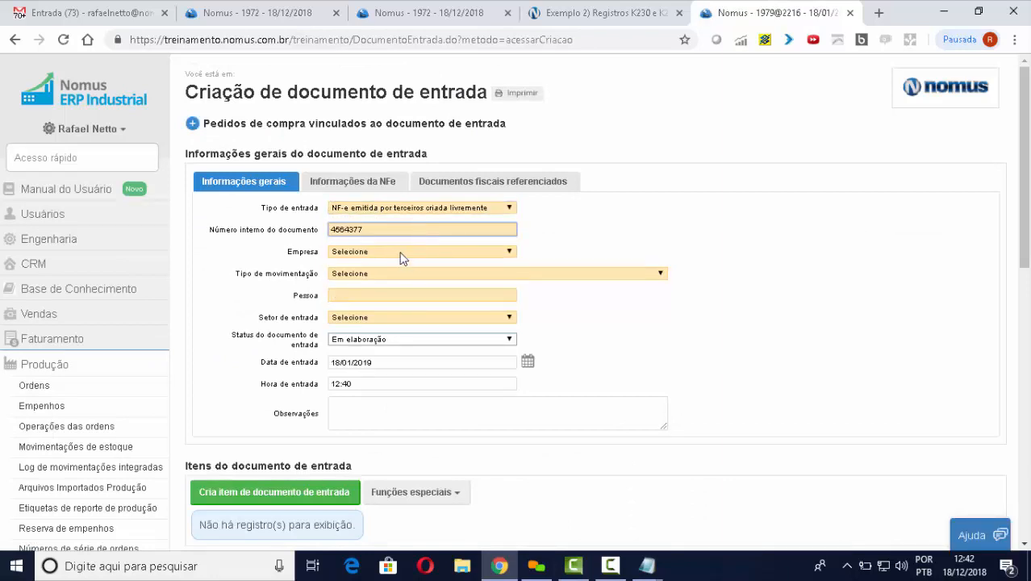
click(402, 255)
Set the movement type to "Entrada de materiais de terceiros para industrialização por encomenda" and the person to Cliente Exemplo RJ.
click(396, 273)
click(396, 274)
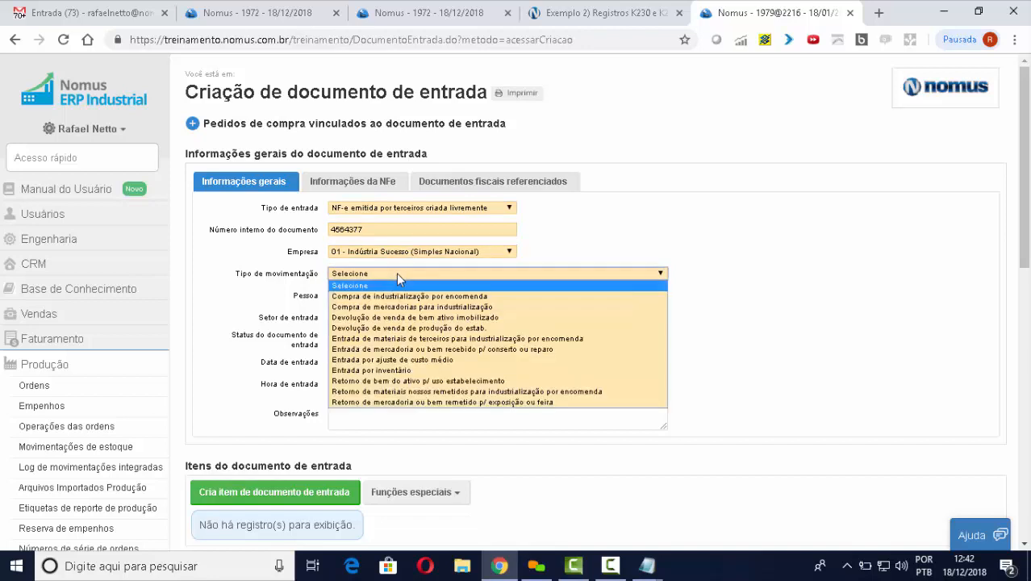
click(430, 339)
click(359, 294)
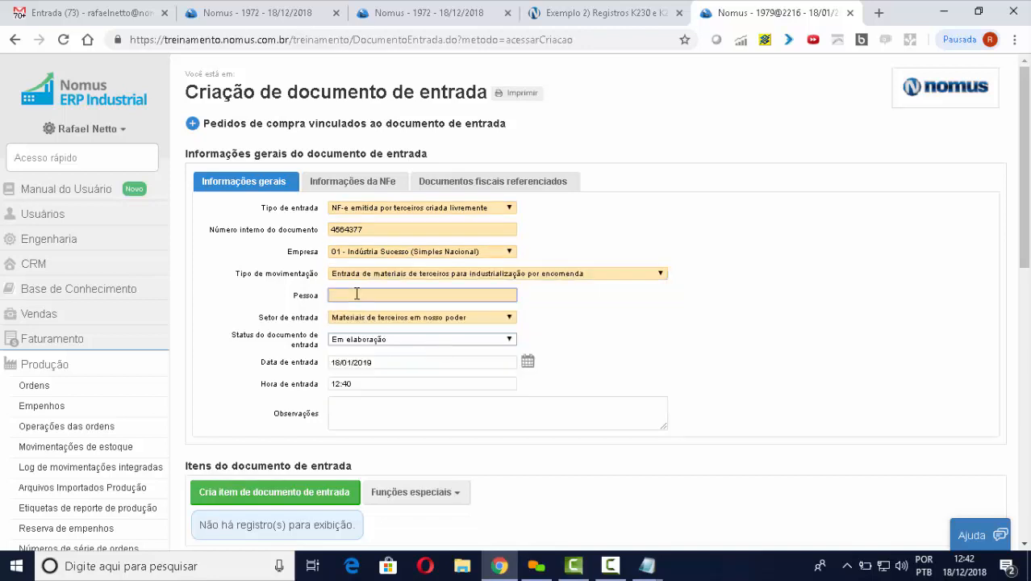
text(cliente)
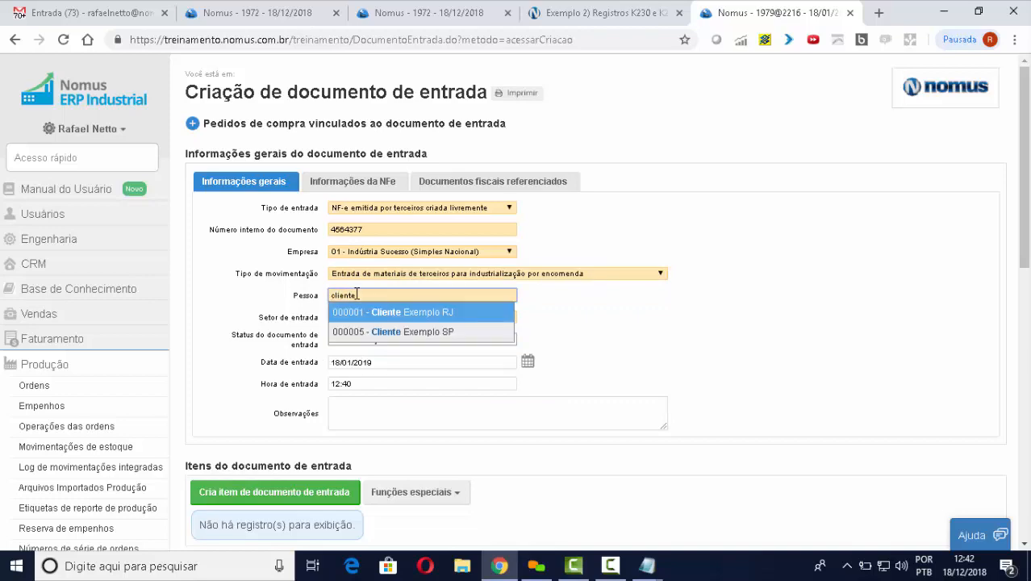
click(423, 315)
Start a new item in the entry document with product MP 00034 - Portão de ferro 1077 sem pintura.
scroll(660, 316, down, 2)
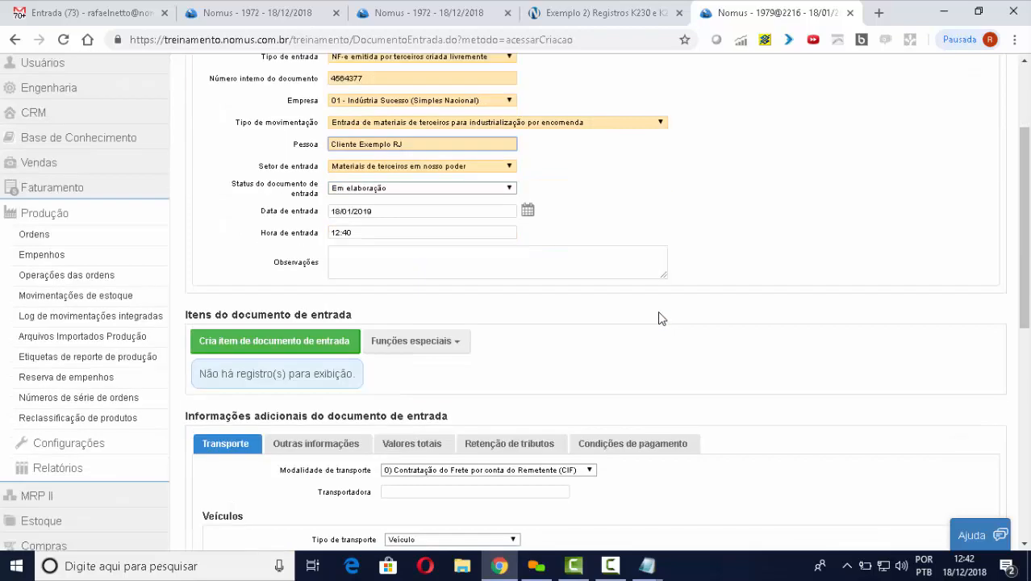
click(305, 345)
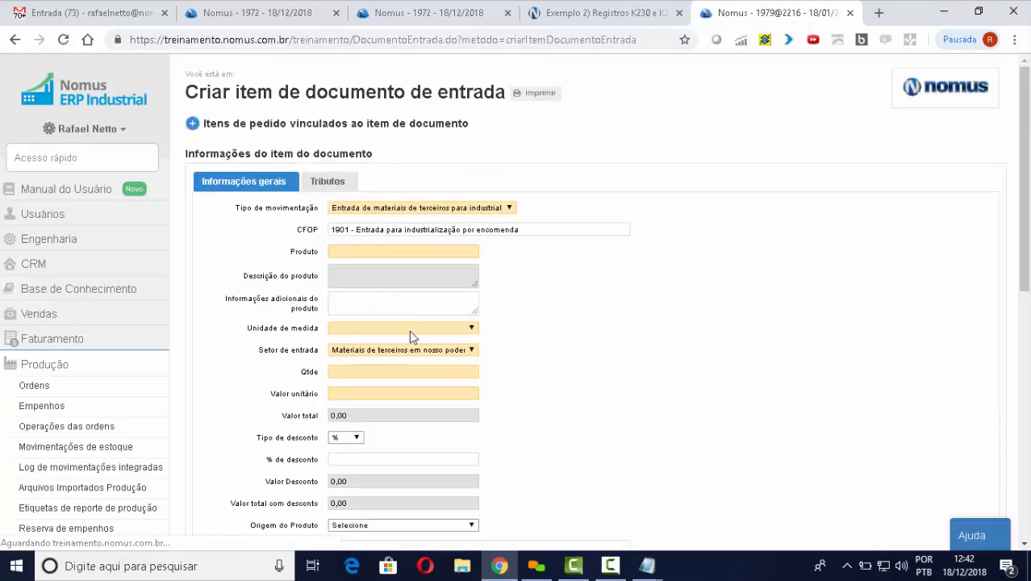
click(358, 256)
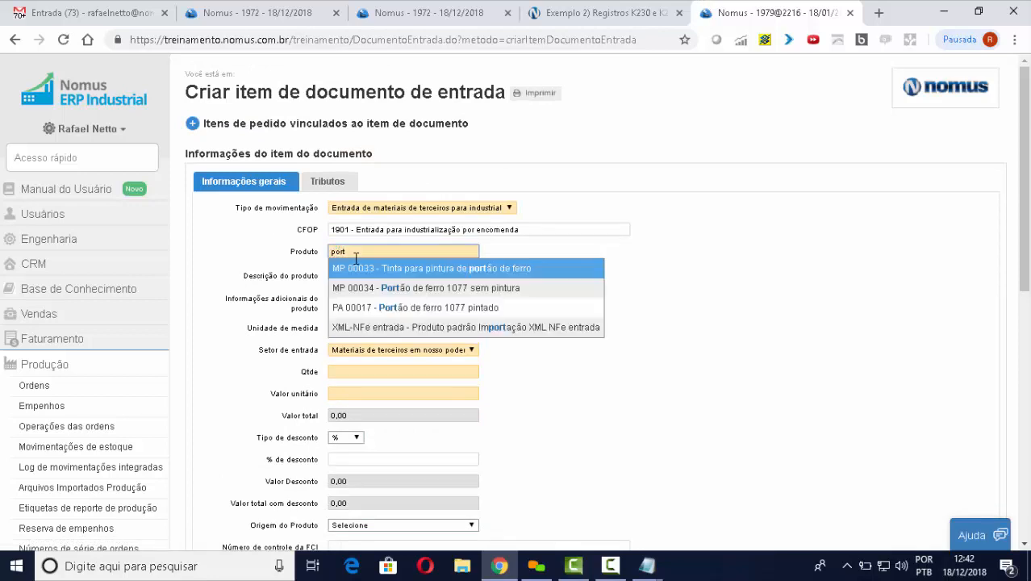
text(portã)
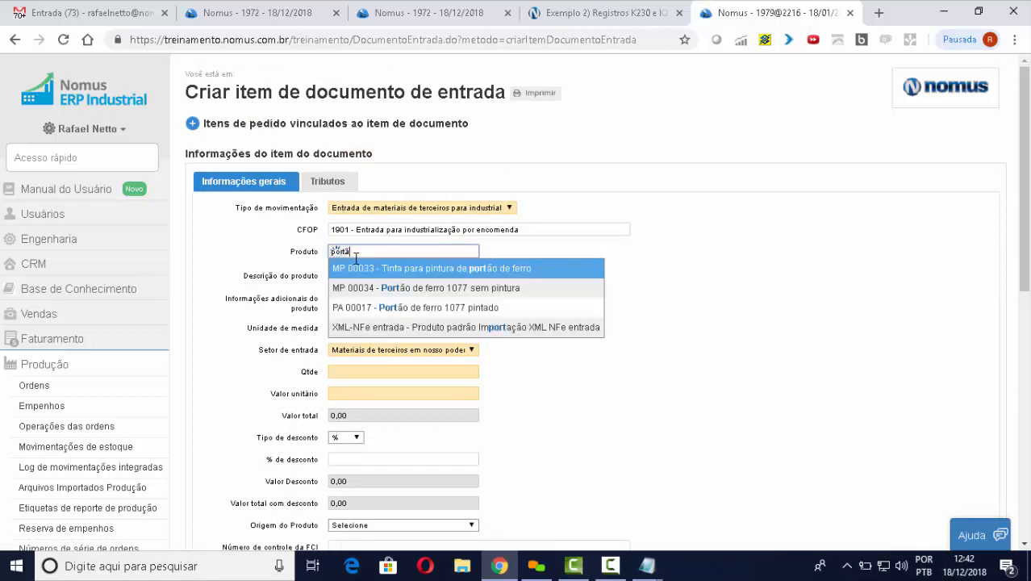
text(o)
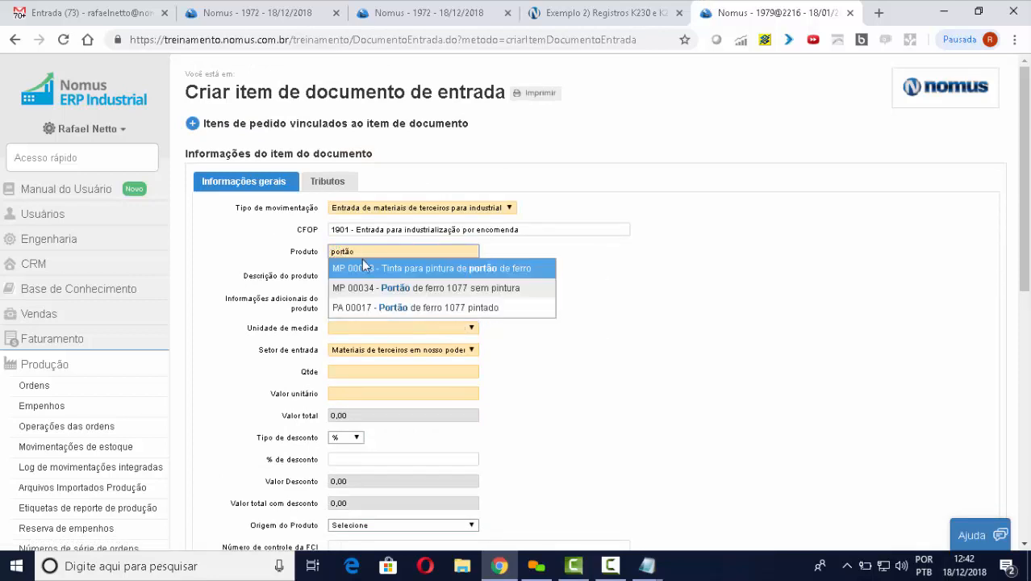
click(474, 288)
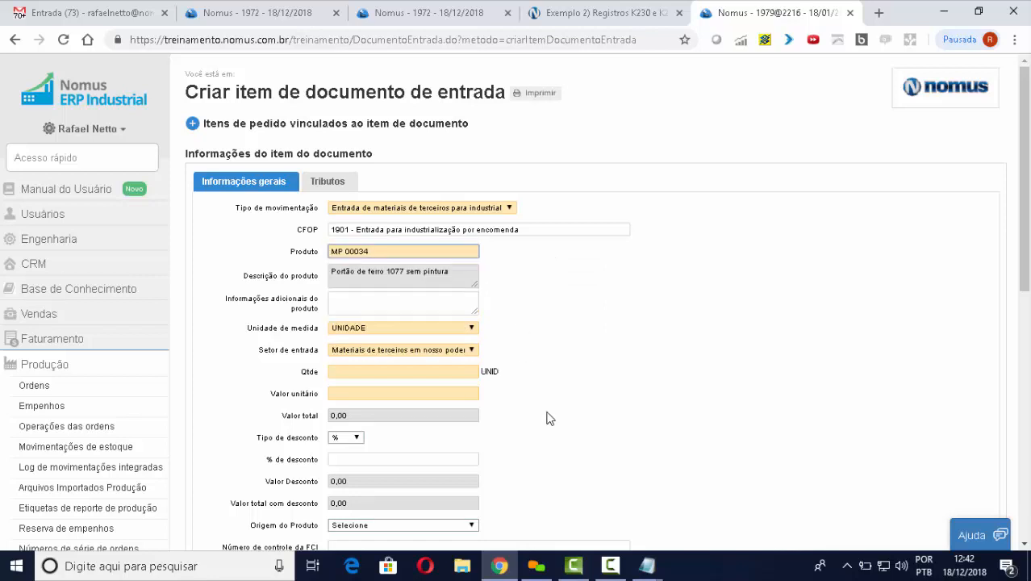
Set the entry item's quantity to 100 and its unit value to 50,00, checking the value in the example article, and save the item.
click(386, 372)
text(1)
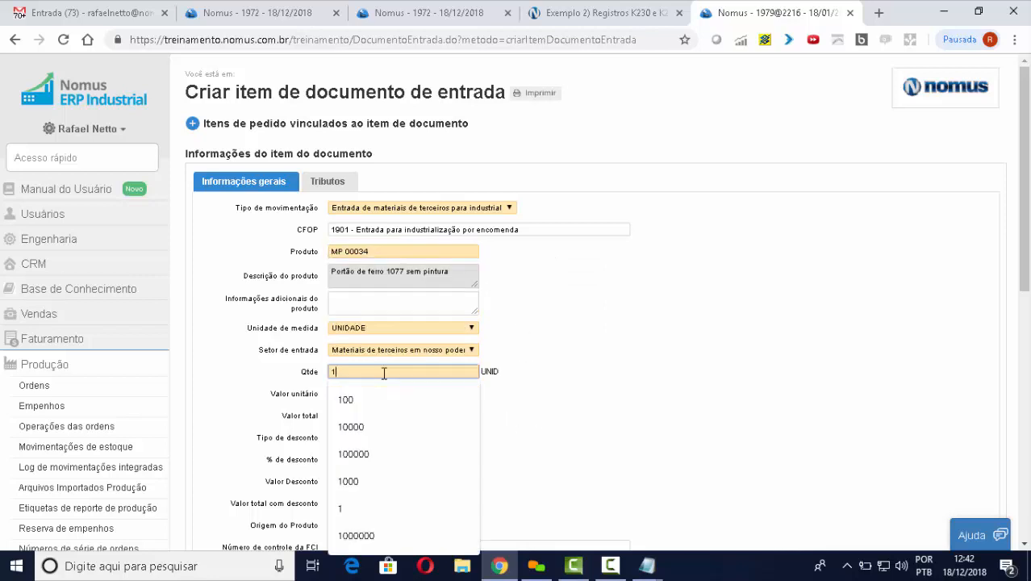
text(00)
key(Tab)
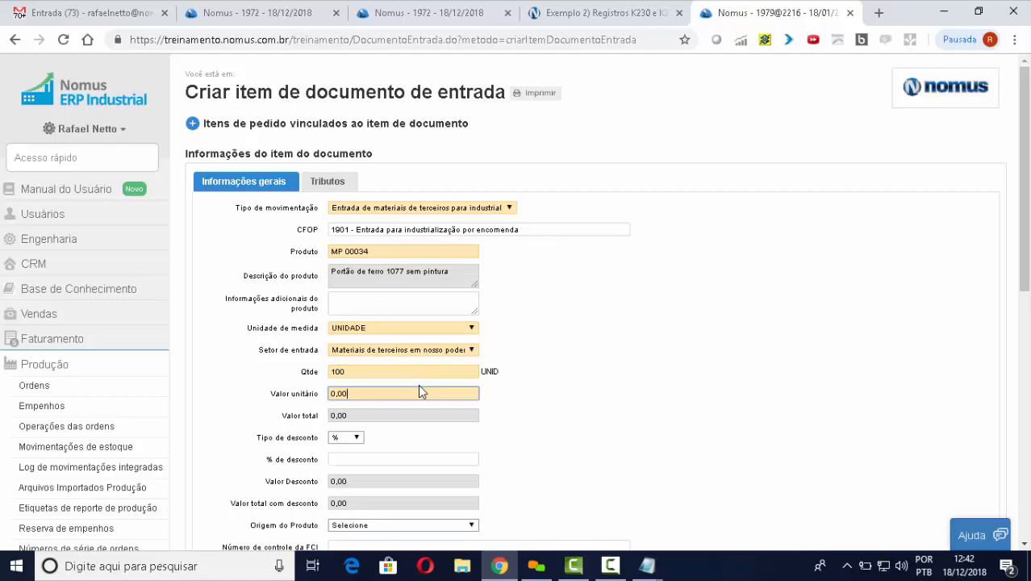
click(616, 15)
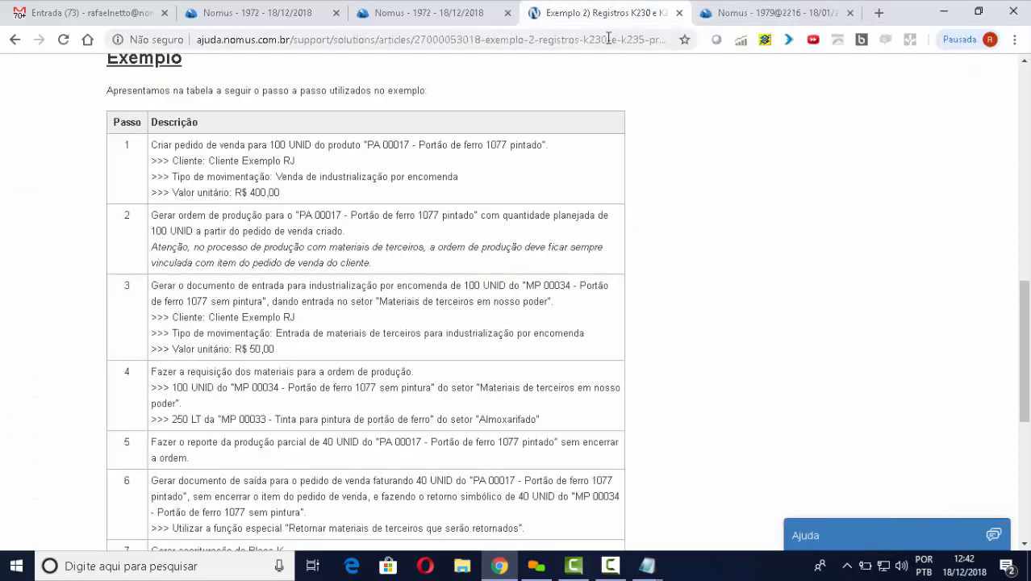
click(771, 17)
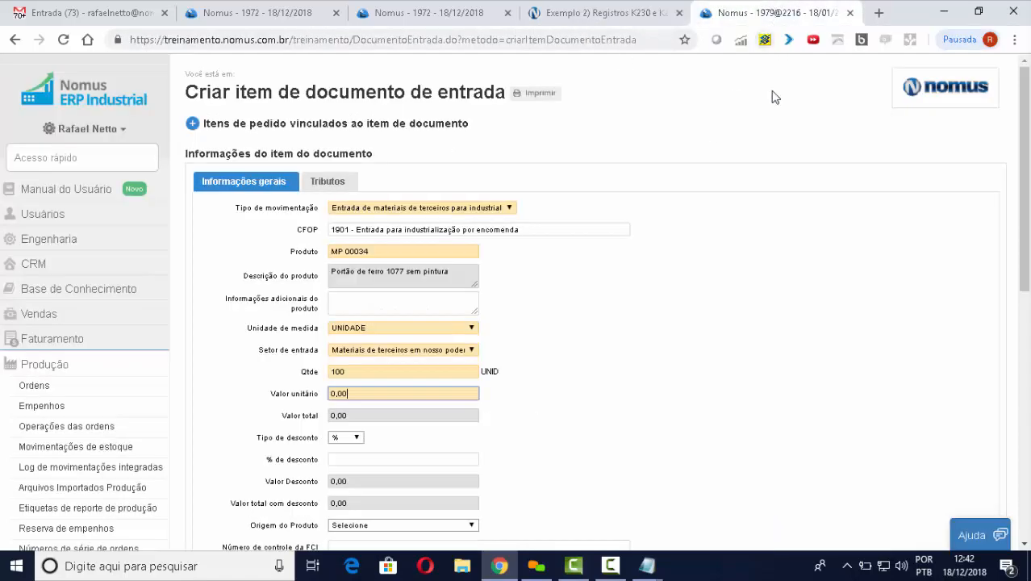
click(775, 97)
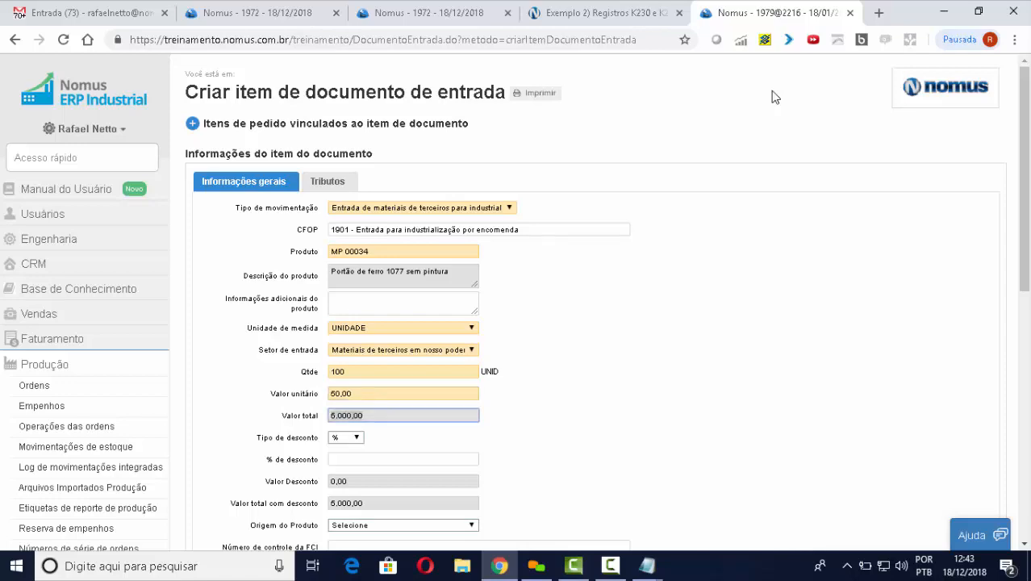
scroll(863, 218, down, 6)
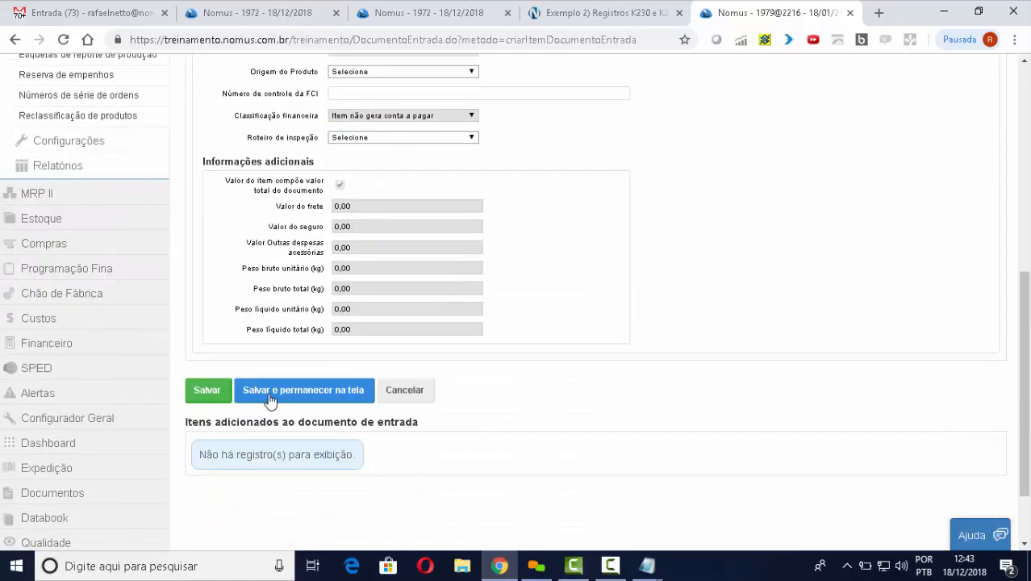
click(211, 392)
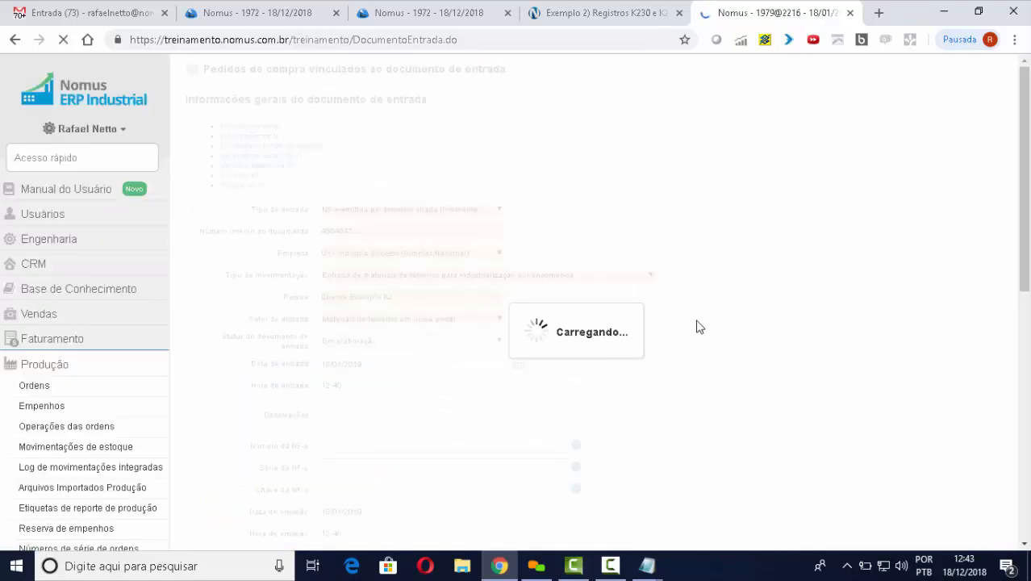
scroll(706, 304, down, 3)
scroll(707, 311, down, 3)
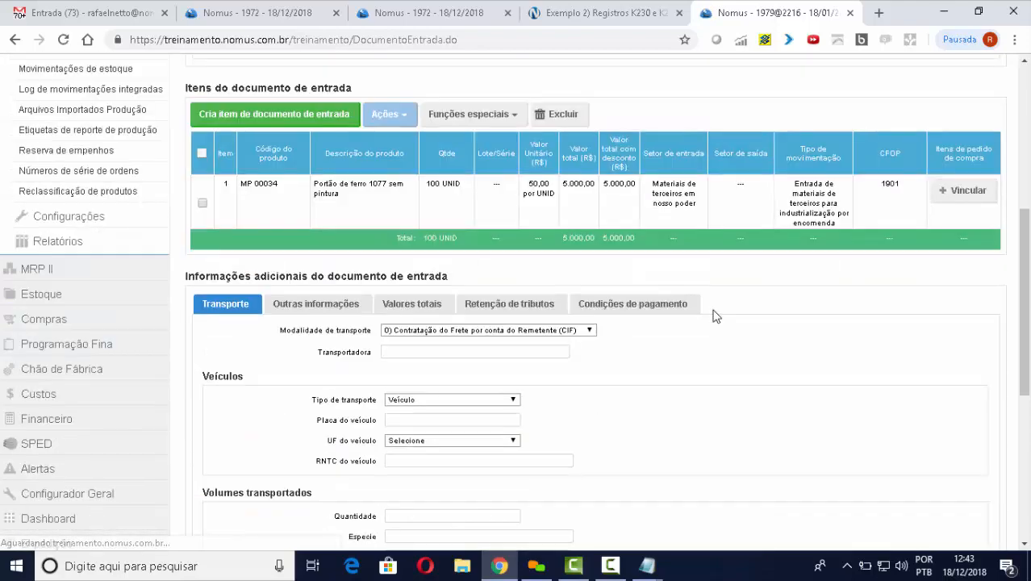
Review the payment conditions of the entry document for MP 00034 and save the document.
click(611, 230)
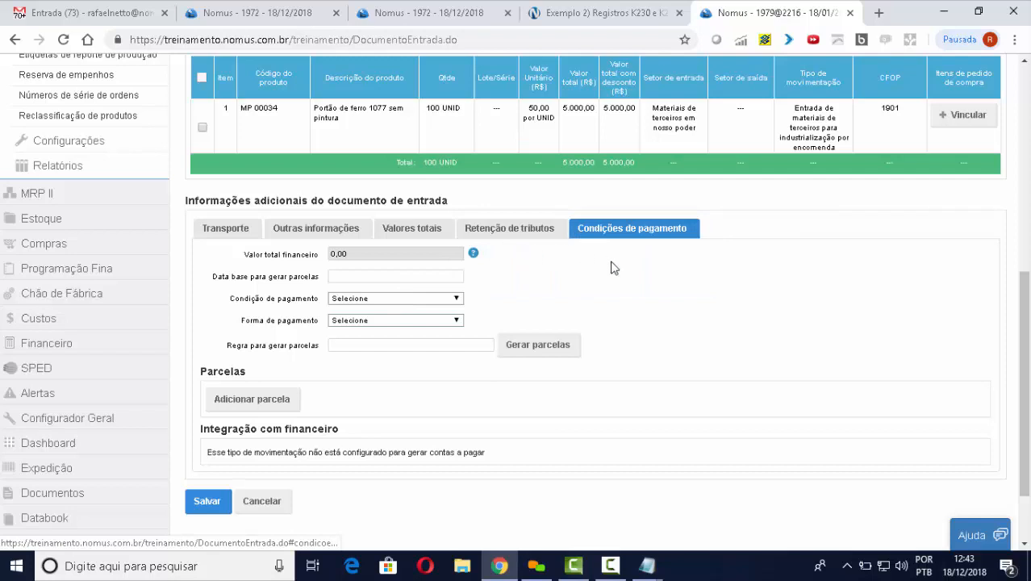
click(207, 502)
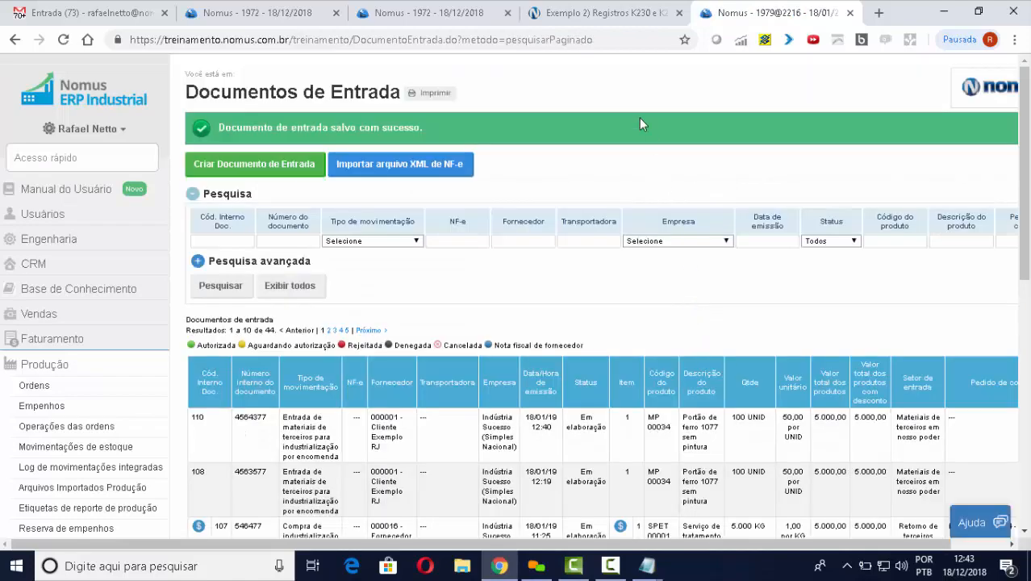
Check the material requisition instructions in the example article and open the production orders list (Ordens) in Nomus ERP.
click(609, 14)
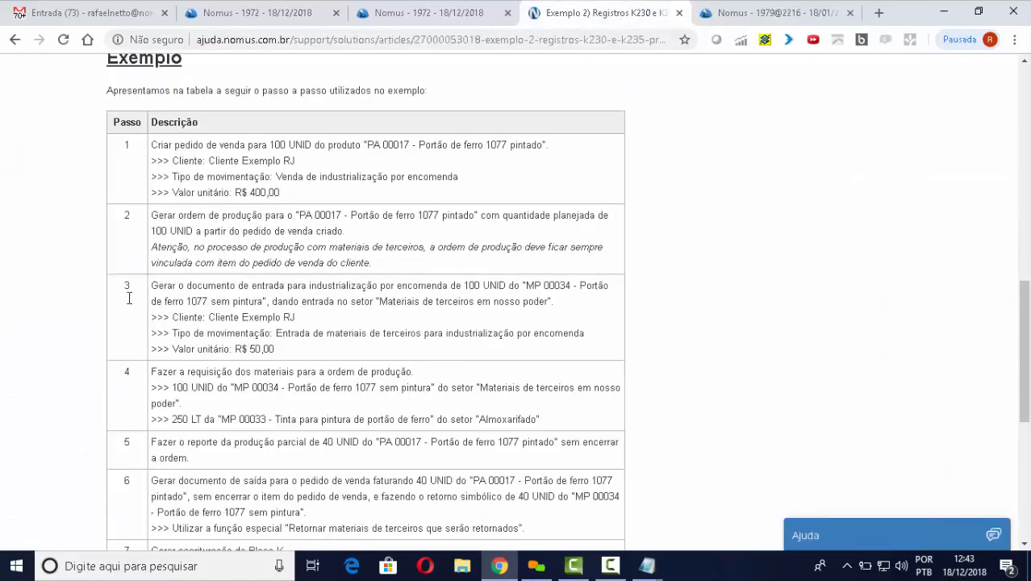
scroll(138, 292, down, 2)
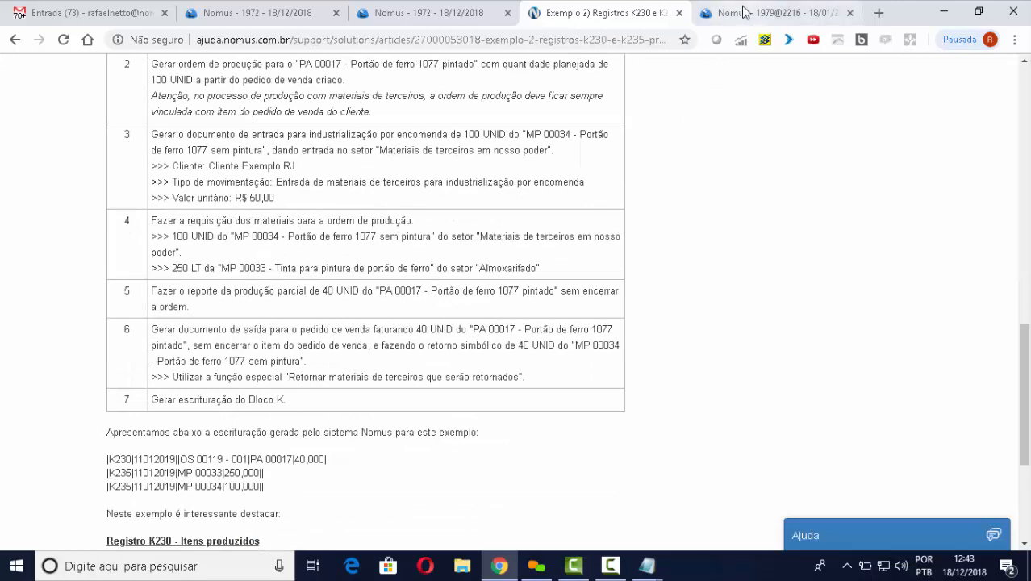
click(775, 13)
click(104, 158)
text(Ordens)
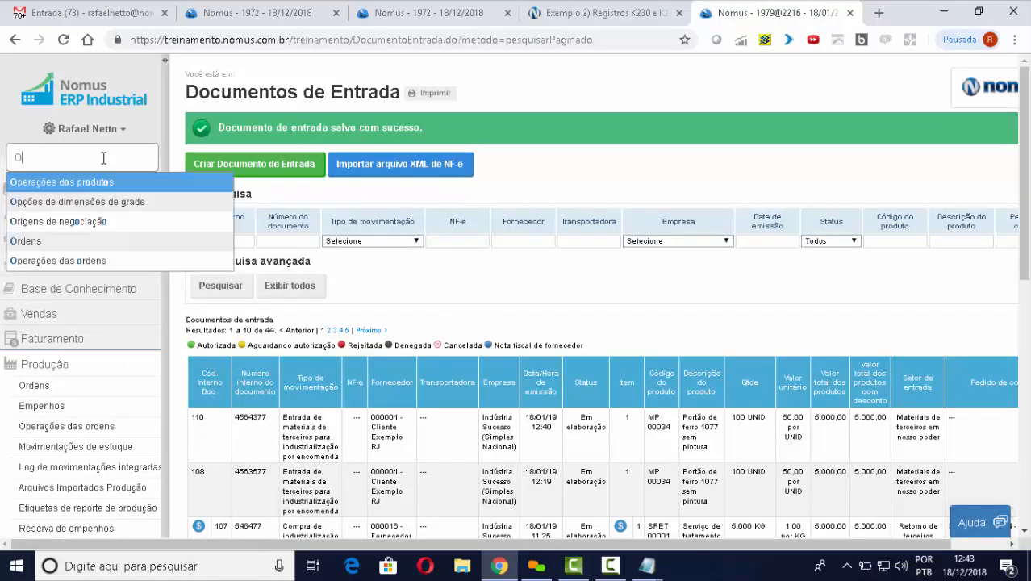
key(Return)
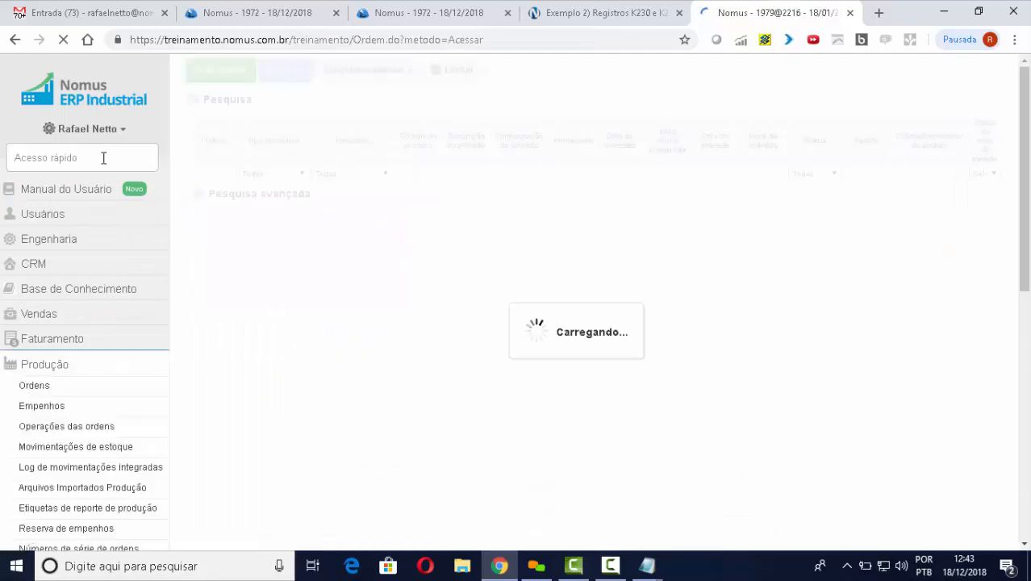
Load the commitments of the newest PA 00017 production order and save requisitions for 100 UNID of MP 00034 and 250 L of MP 00033.
scroll(724, 252, down, 1)
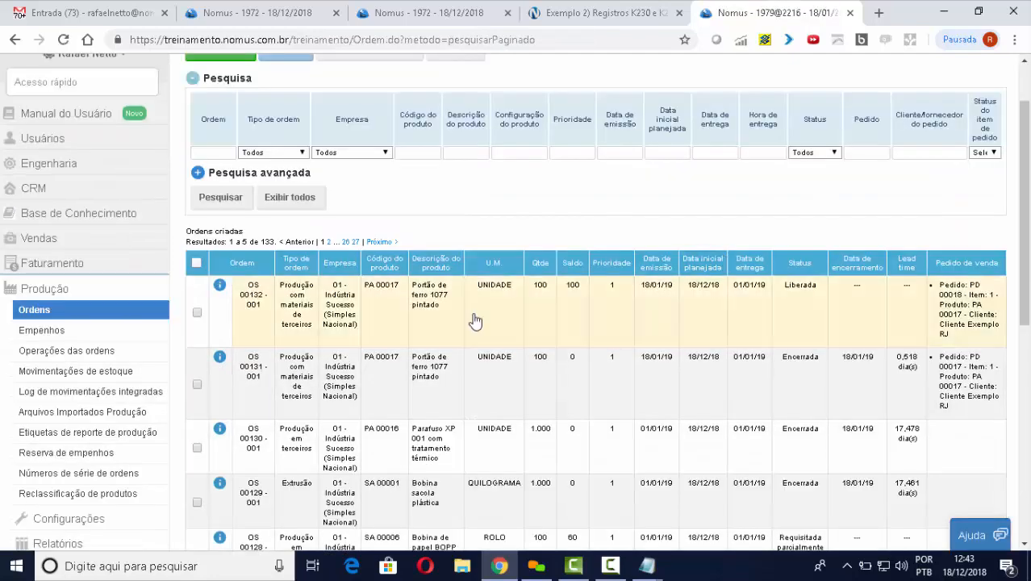
right_click(388, 311)
scroll(522, 292, down, 1)
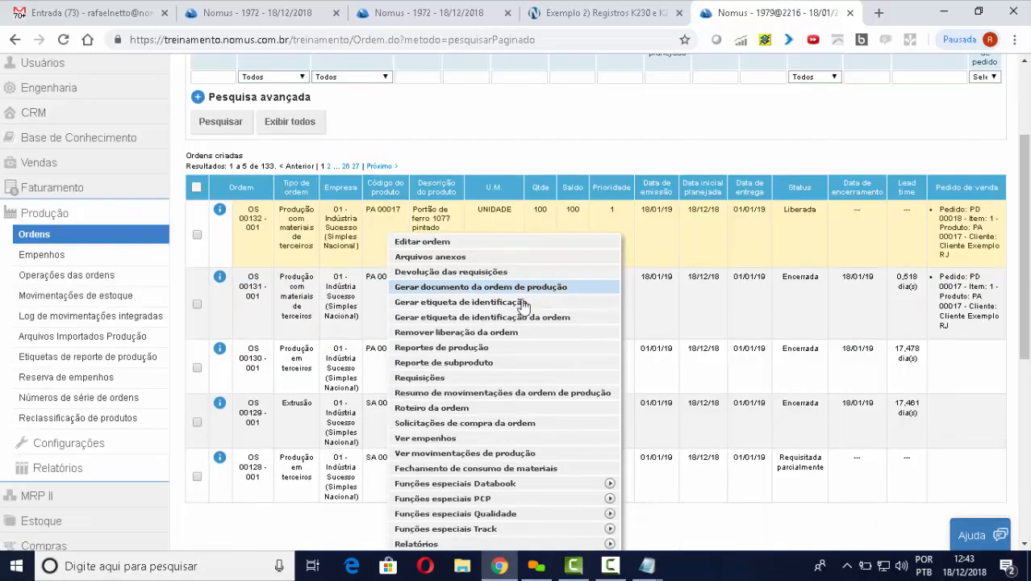
click(472, 379)
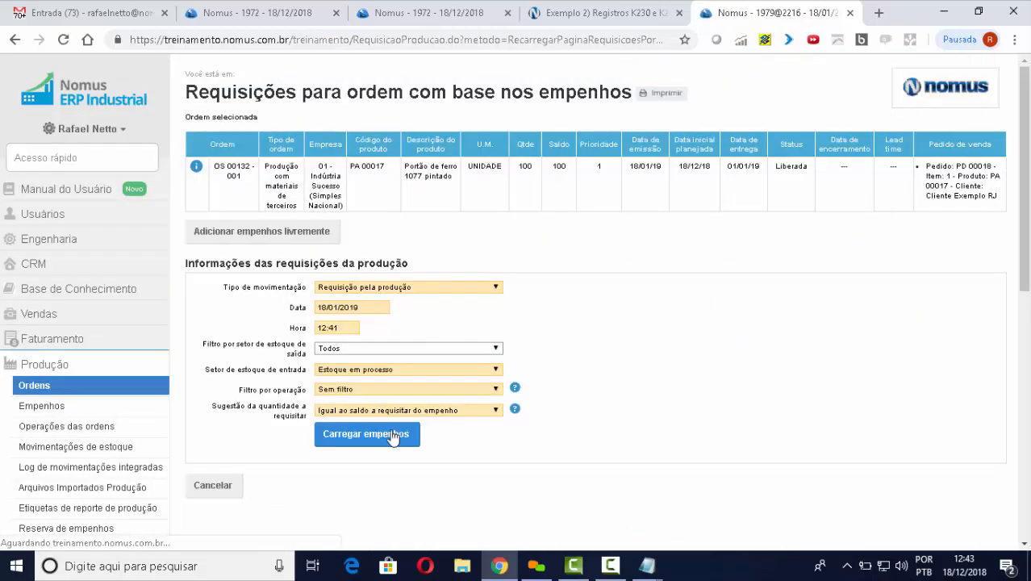
click(394, 434)
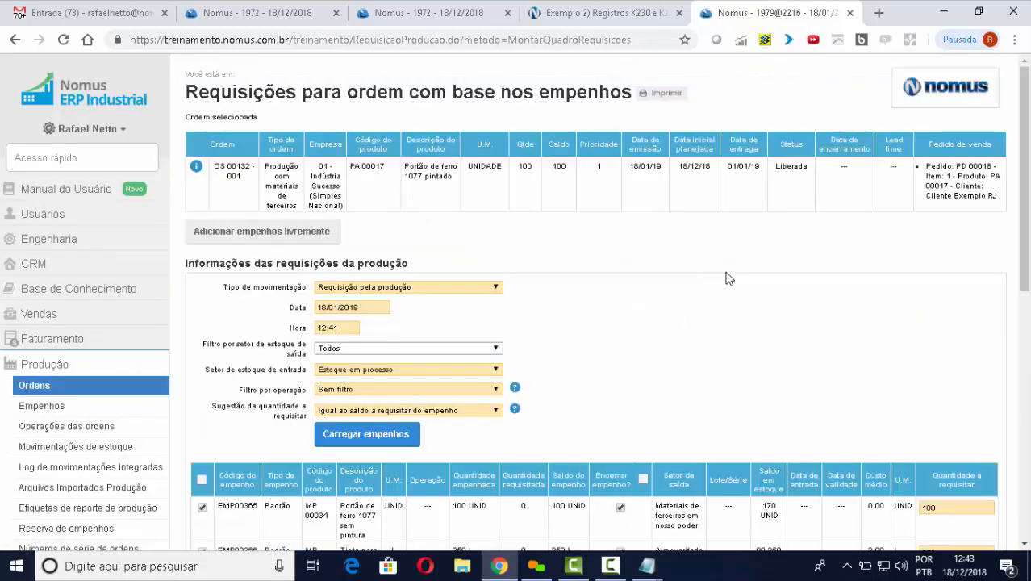
scroll(730, 279, down, 3)
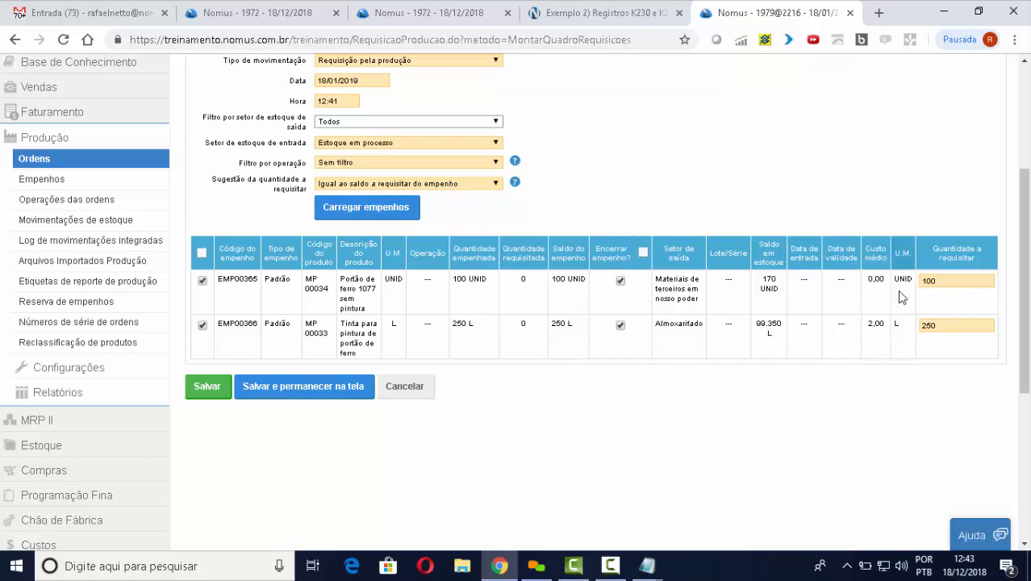
click(211, 391)
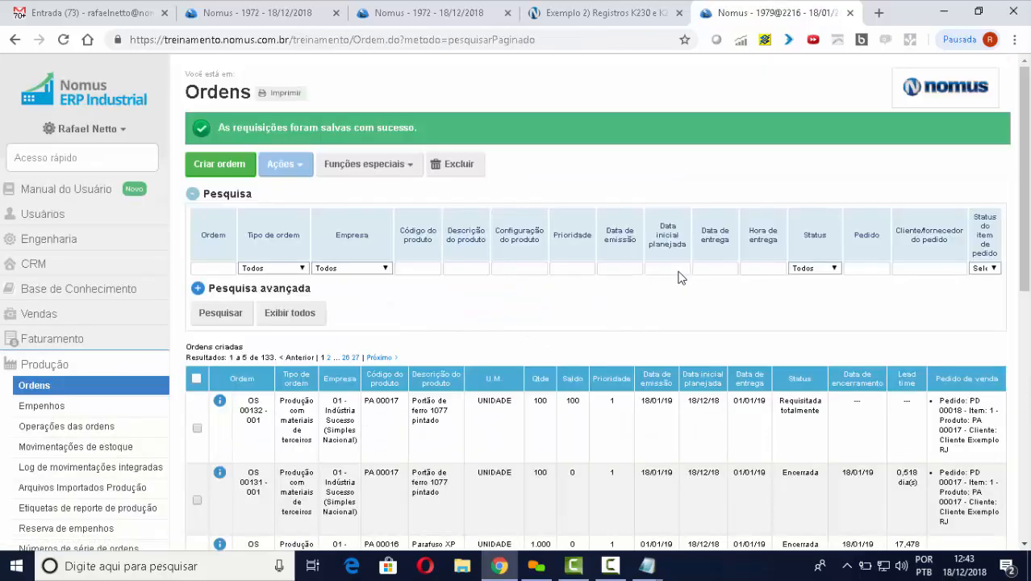
Check the partial production instructions in the example article and start a production report for the newest PA 00017 order in Nomus ERP.
click(607, 17)
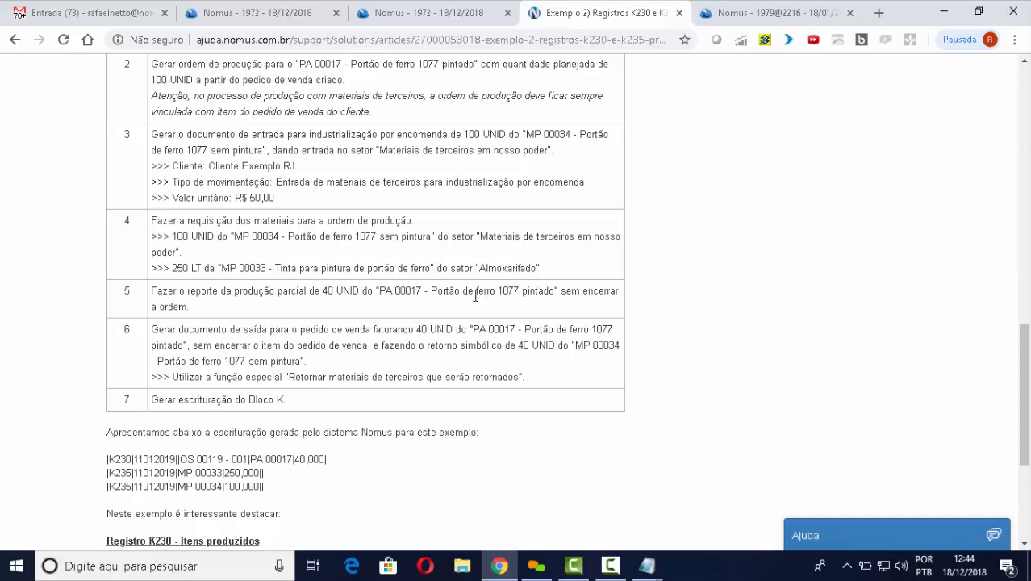
click(776, 14)
click(446, 421)
scroll(448, 419, down, 3)
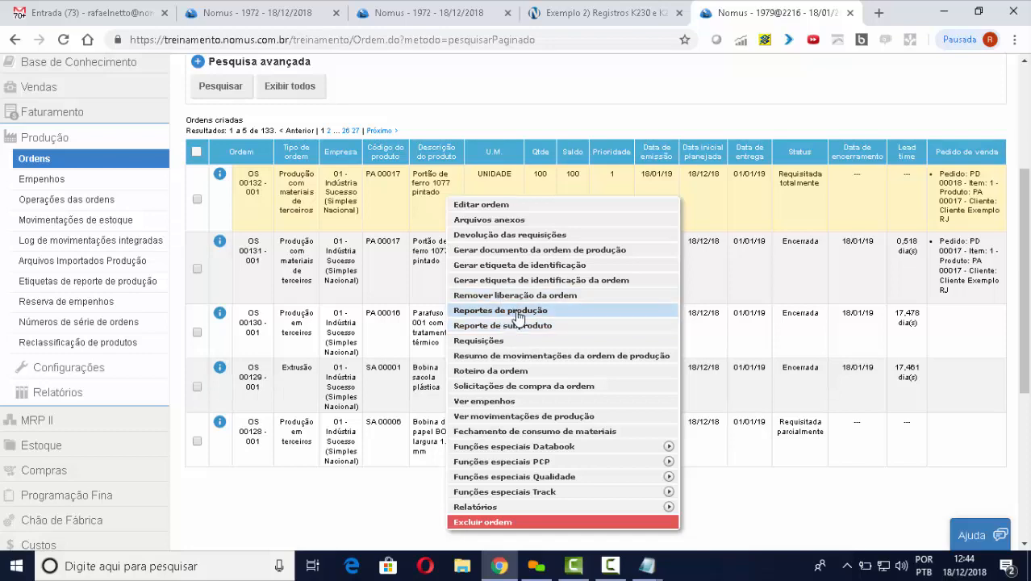
click(518, 311)
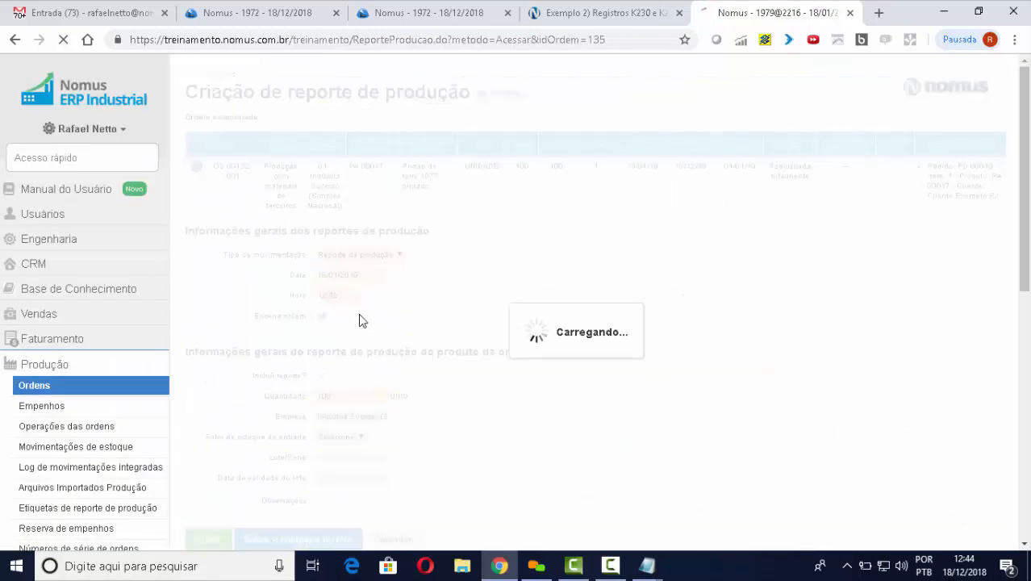
Report 40 UNID of PA 00017 without closing the order, then save the report and its generated production movements.
click(322, 316)
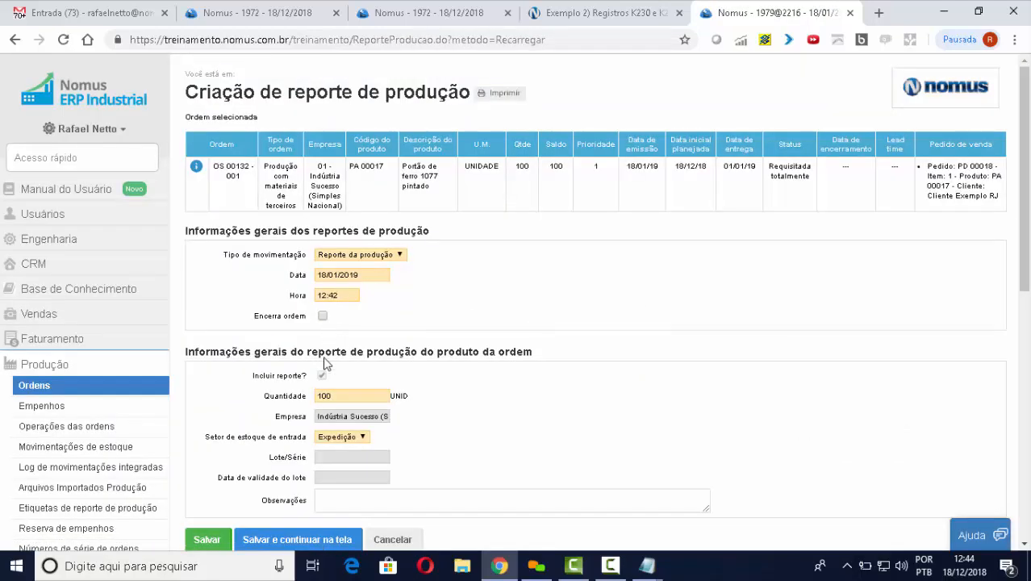
double_click(347, 395)
text(40)
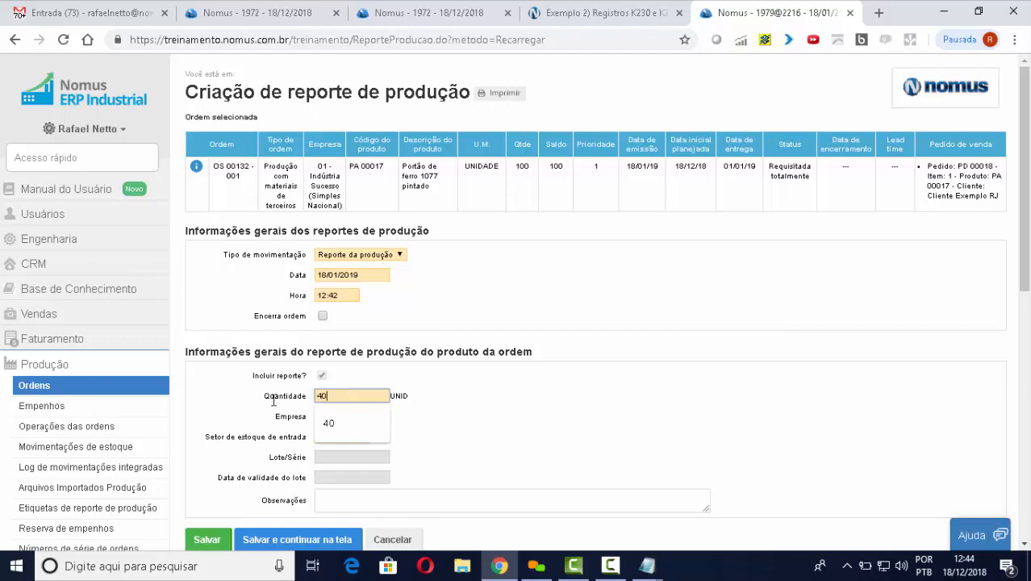
scroll(593, 323, down, 2)
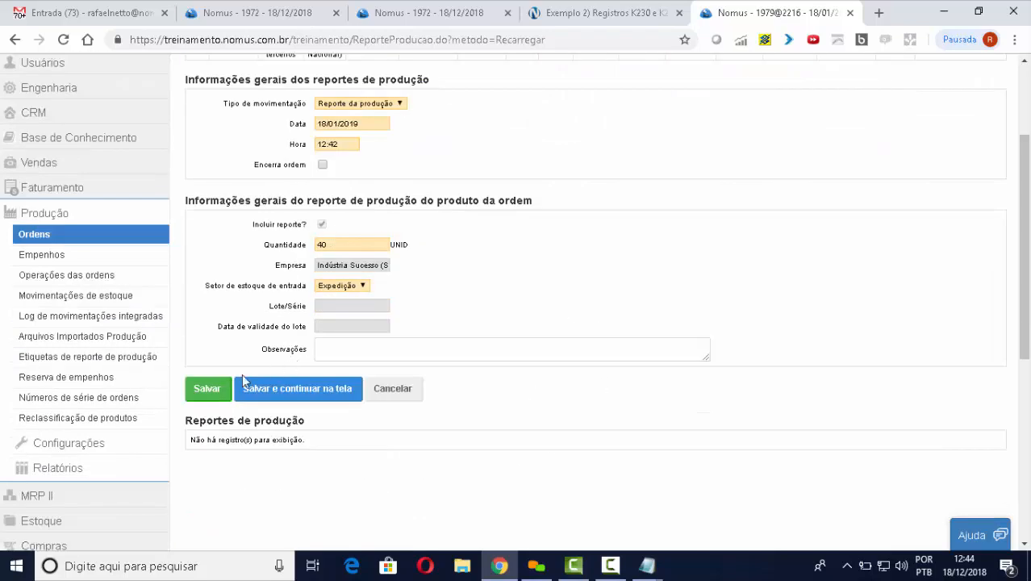
click(207, 388)
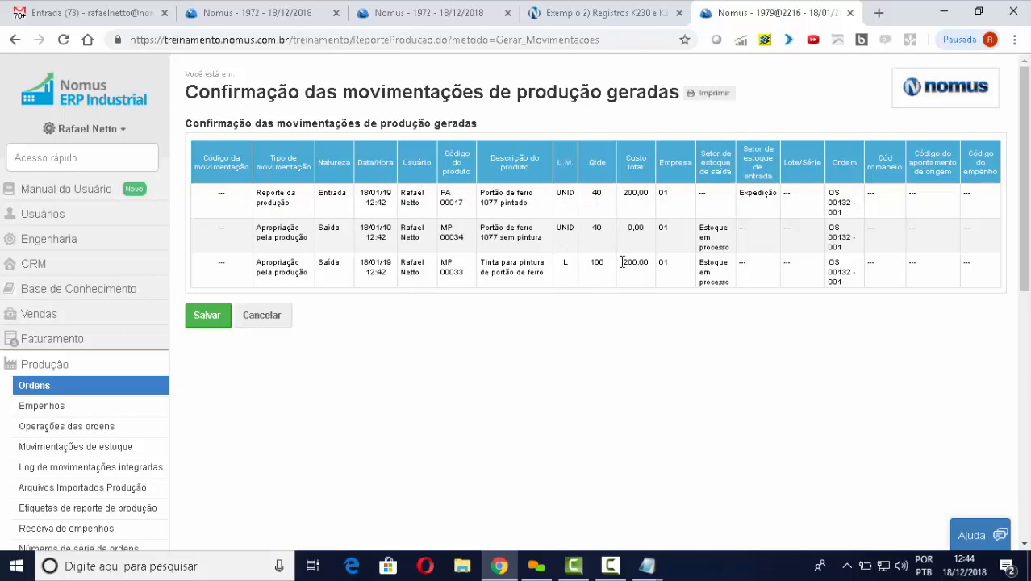
click(214, 317)
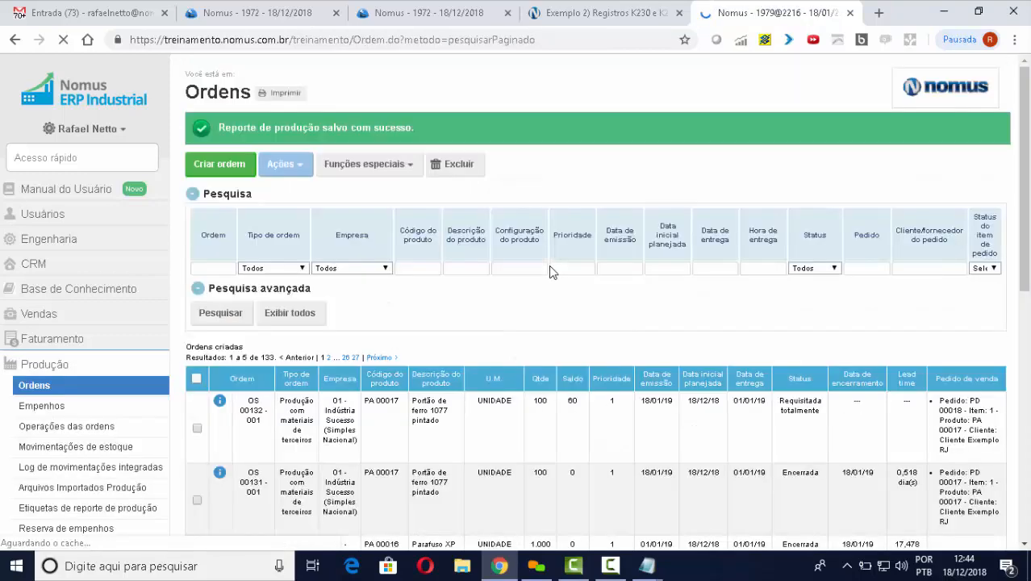
Check the remaining balance of the newest PA 00017 order in the production orders list.
scroll(645, 331, down, 1)
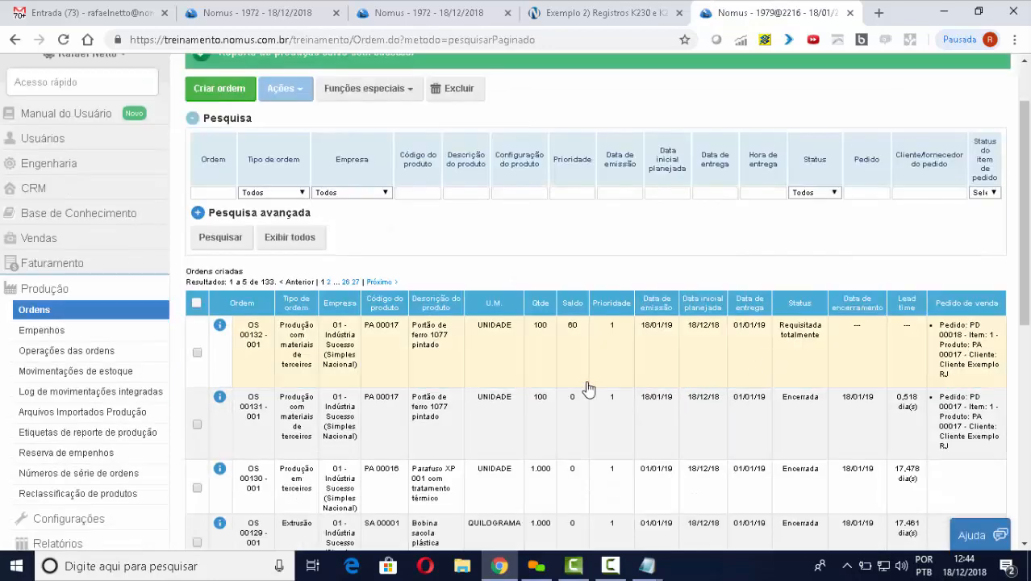
click(569, 325)
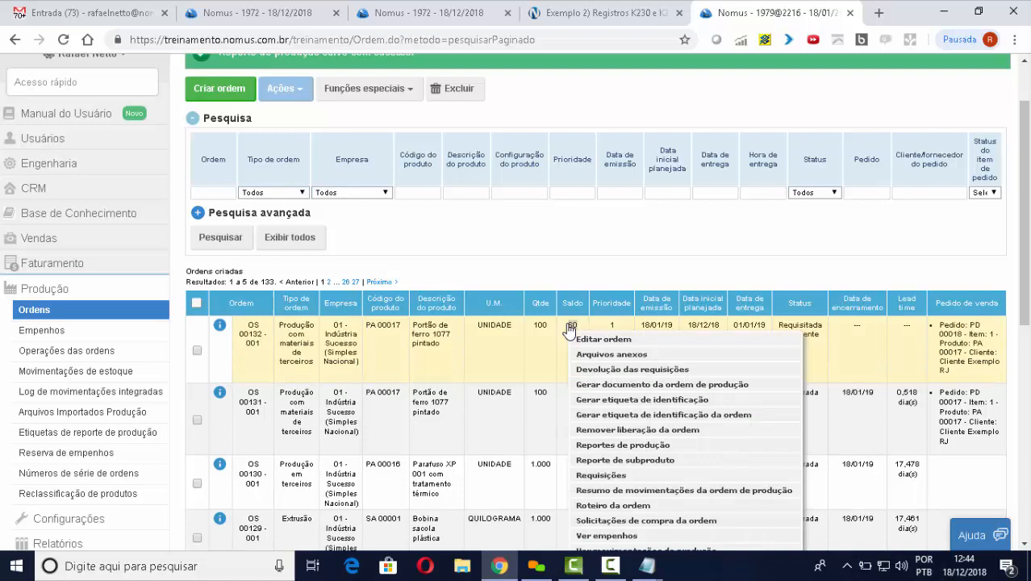
click(681, 239)
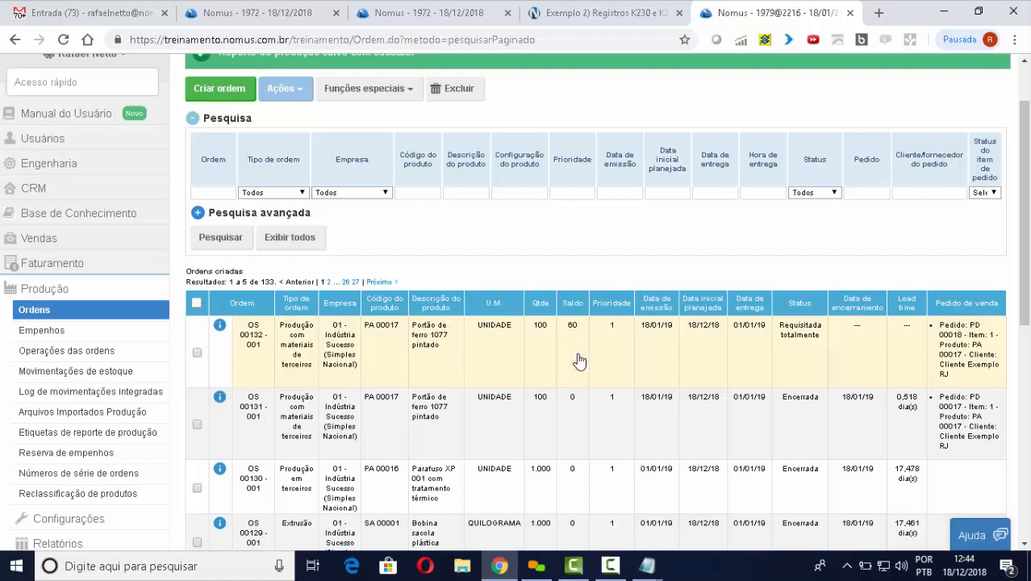
Open the sales orders list and check the produced and pending-invoicing quantities of the newest PA 00017 order.
click(87, 84)
text(p)
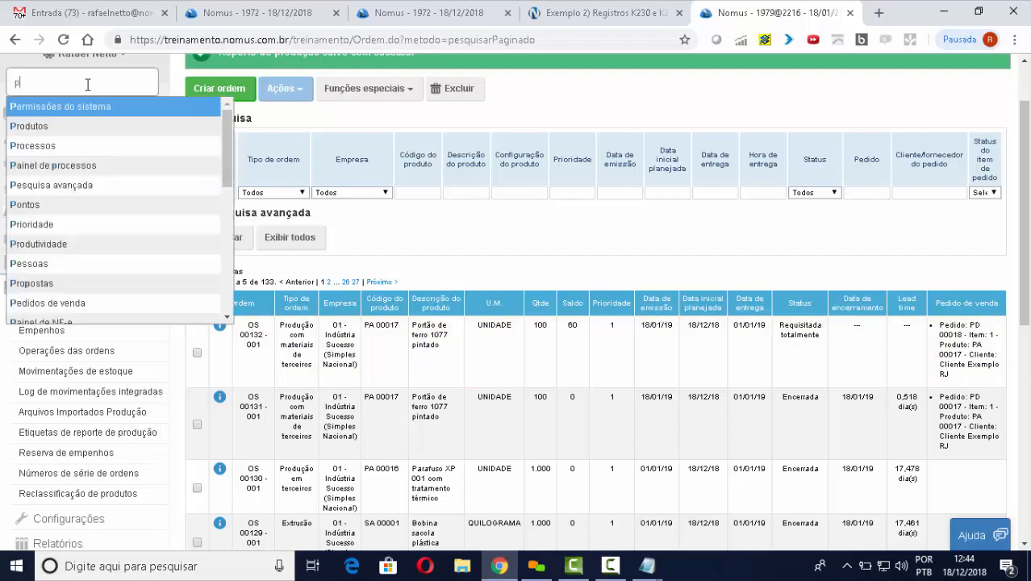
text(edid)
key(Return)
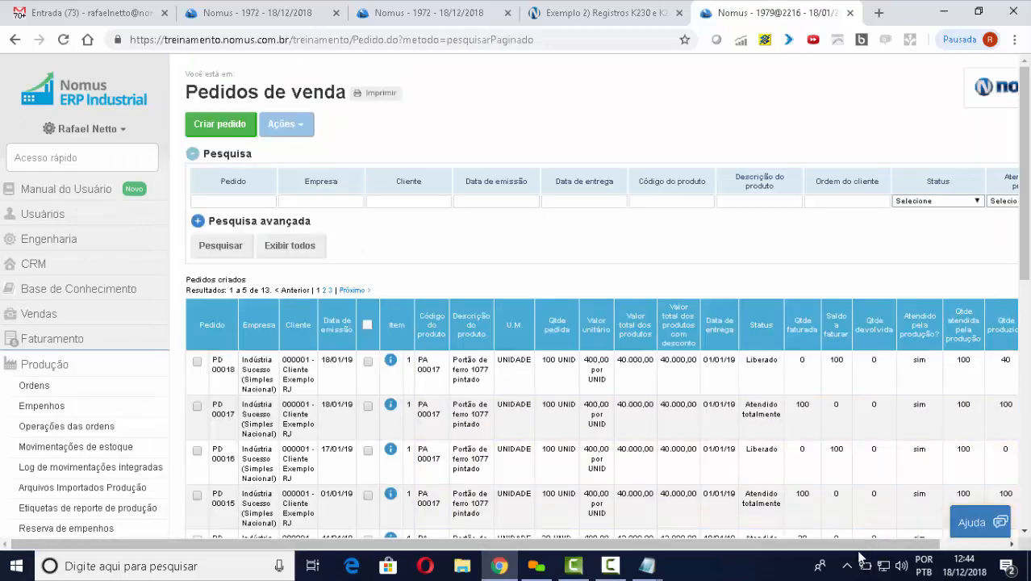
drag(869, 543, 928, 548)
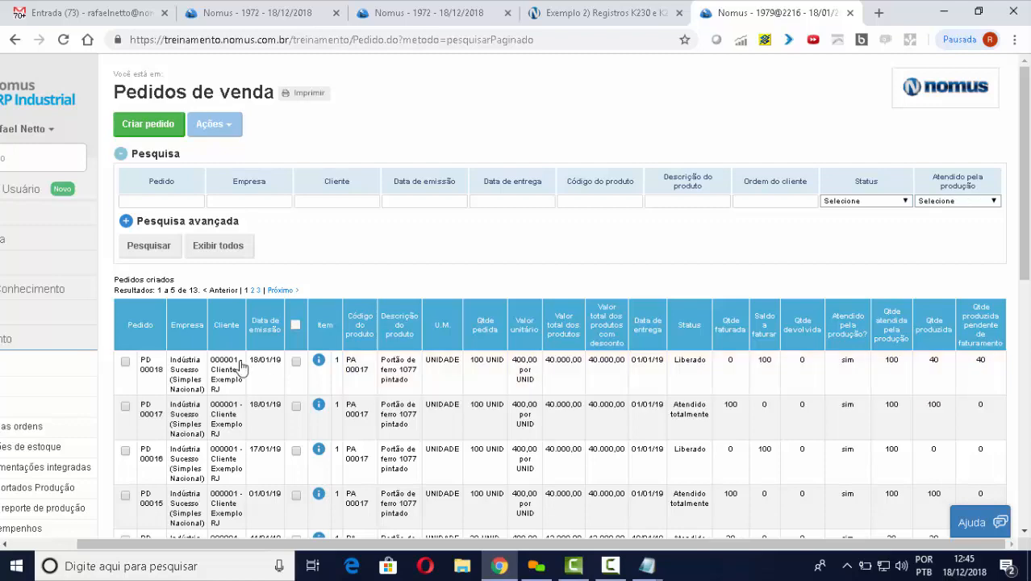
Generate an exit document (documento de saída) from the newest PA 00017 sales order.
right_click(174, 365)
scroll(275, 397, down, 2)
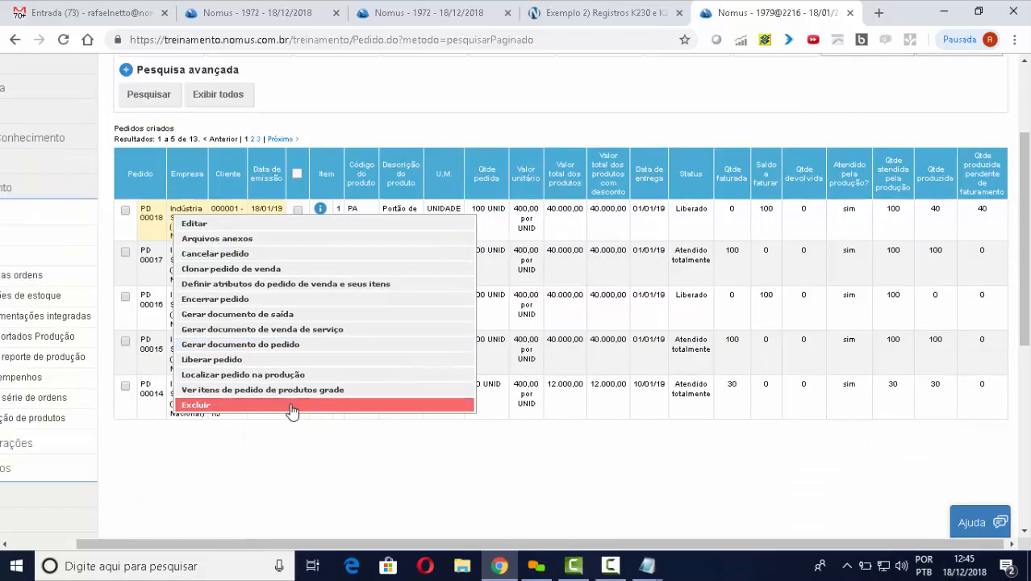
click(278, 316)
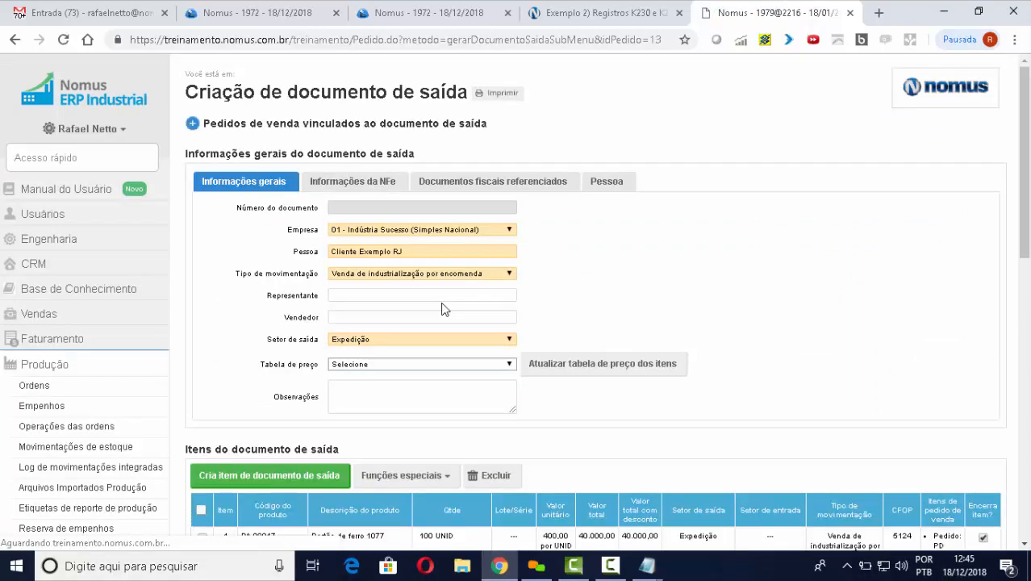
Open the PA 00017 item of the exit document for editing and expand its linked sales order items.
scroll(748, 281, down, 2)
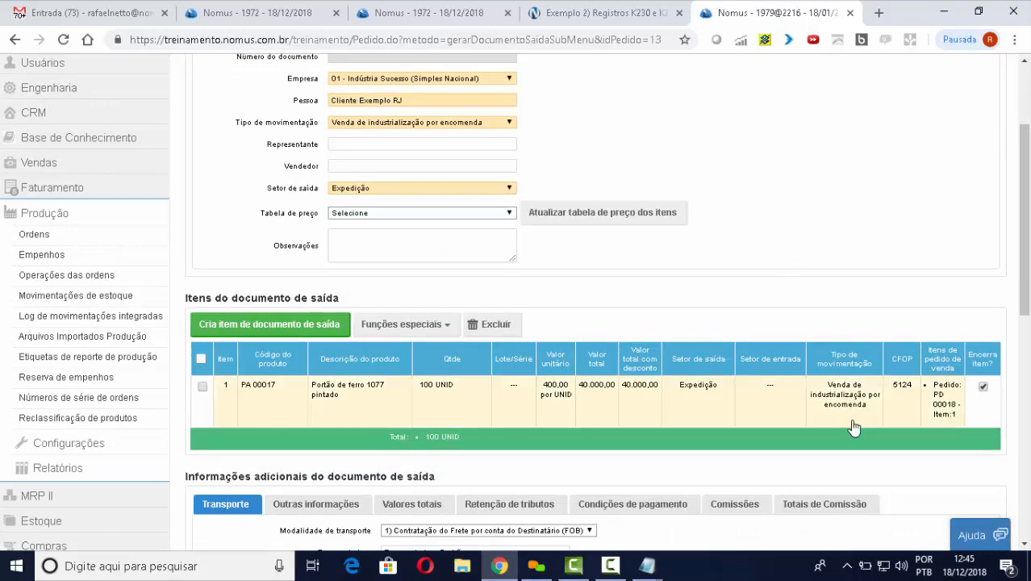
click(456, 402)
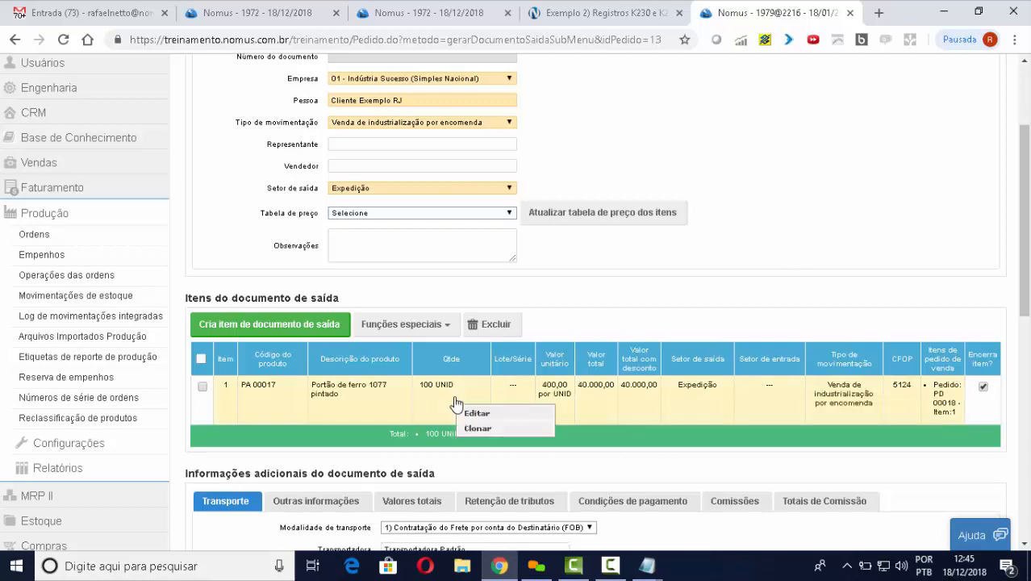
click(502, 414)
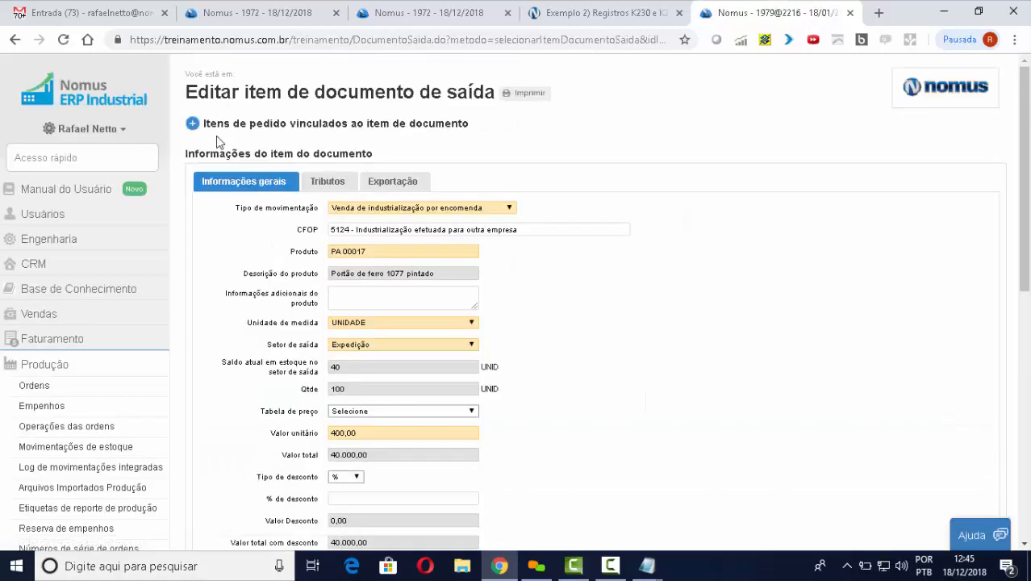
click(192, 124)
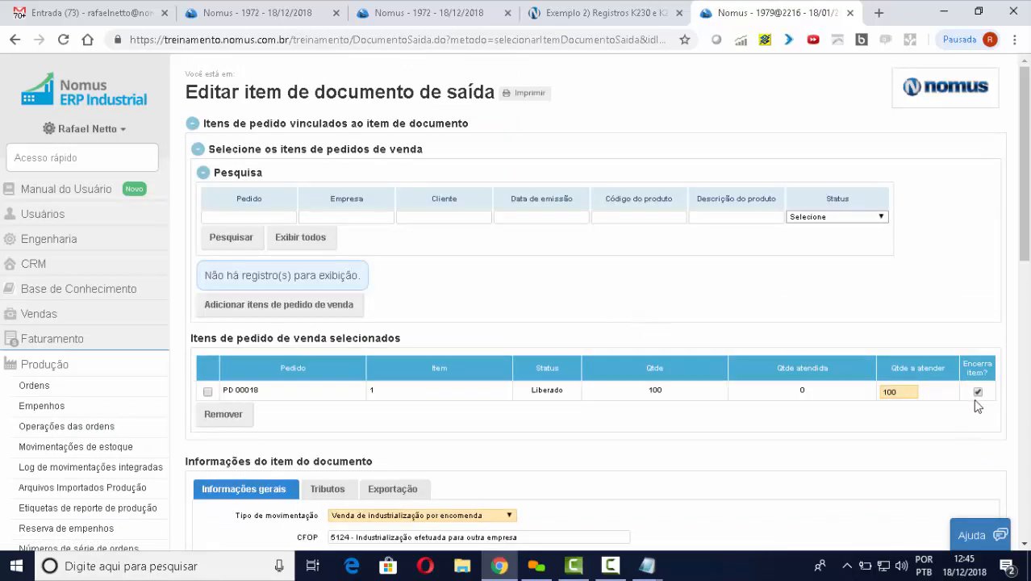
Set the quantity to fulfil for sales order PD 00018 to 40, without closing the order item, and save the document item.
click(903, 395)
text(40)
key(Tab)
scroll(743, 404, down, 4)
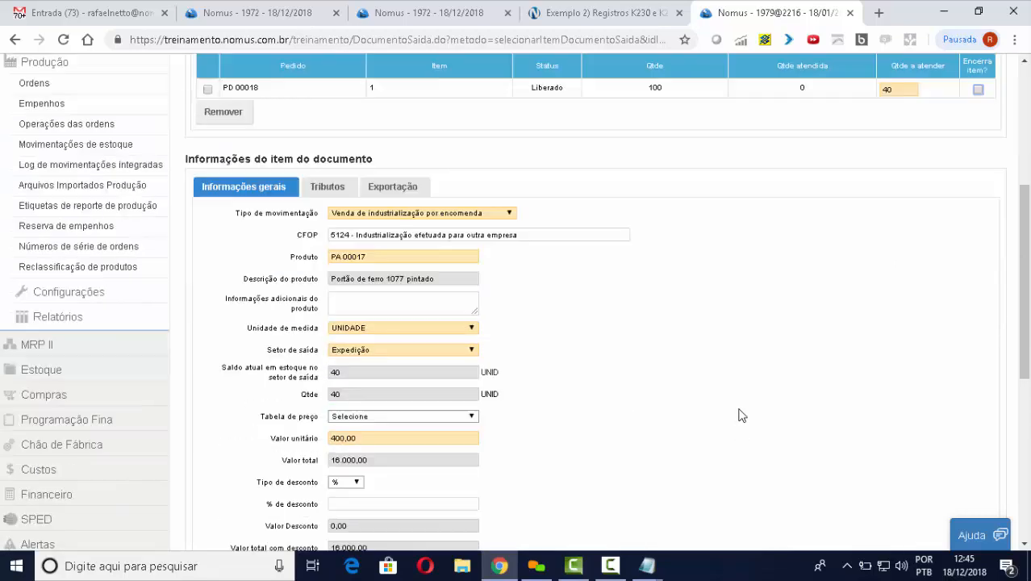
scroll(568, 392, up, 2)
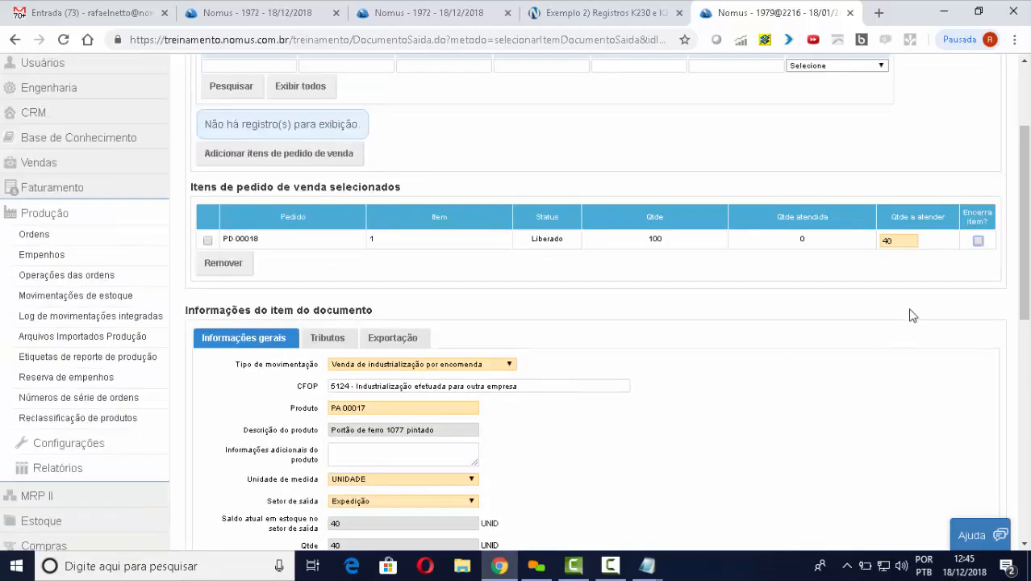
scroll(731, 423, down, 8)
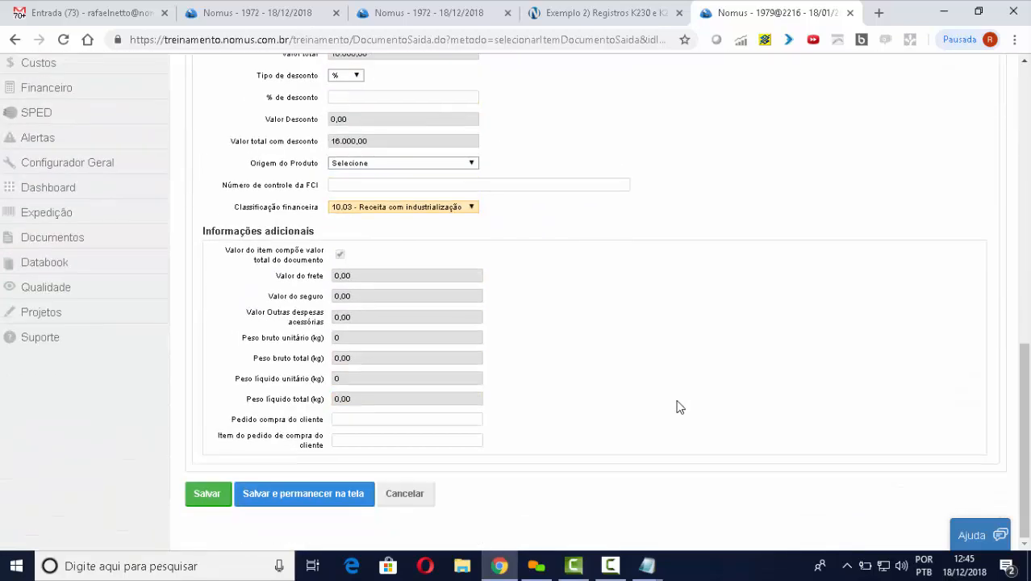
click(212, 500)
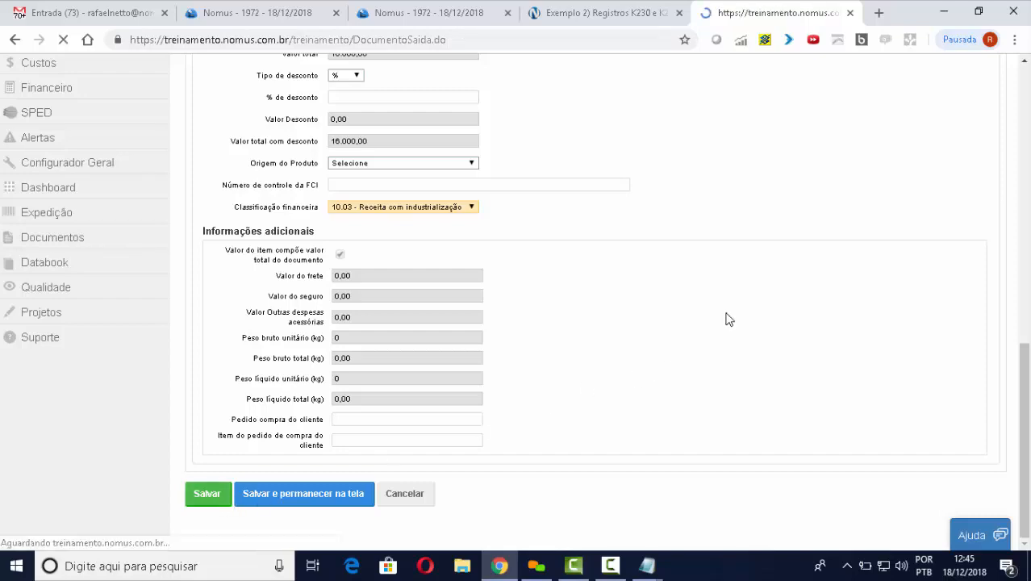
Add a return of 40 units of third-party material MP 00034 from entry document 4564377 to the exit document.
scroll(727, 318, down, 2)
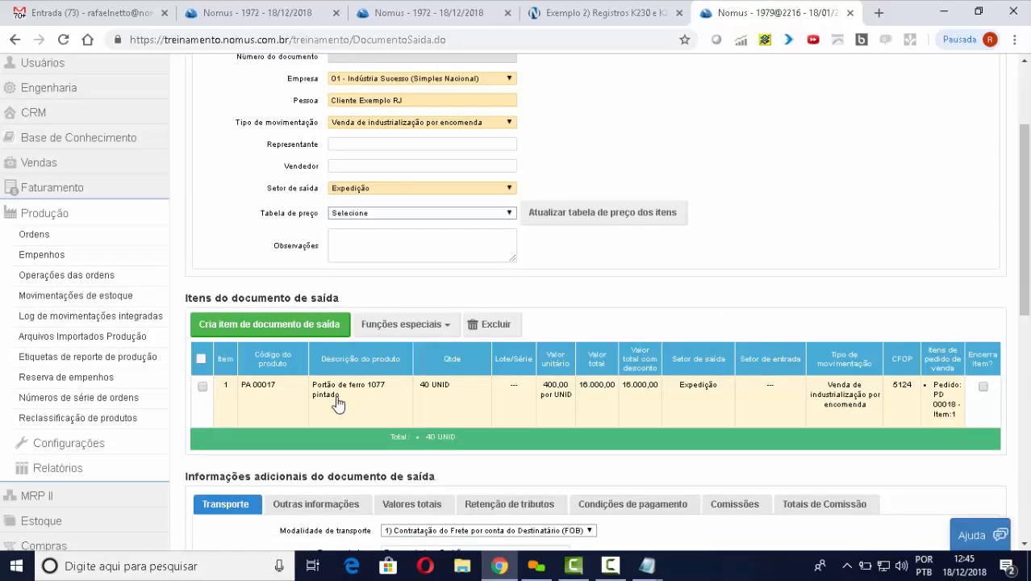
scroll(771, 403, down, 3)
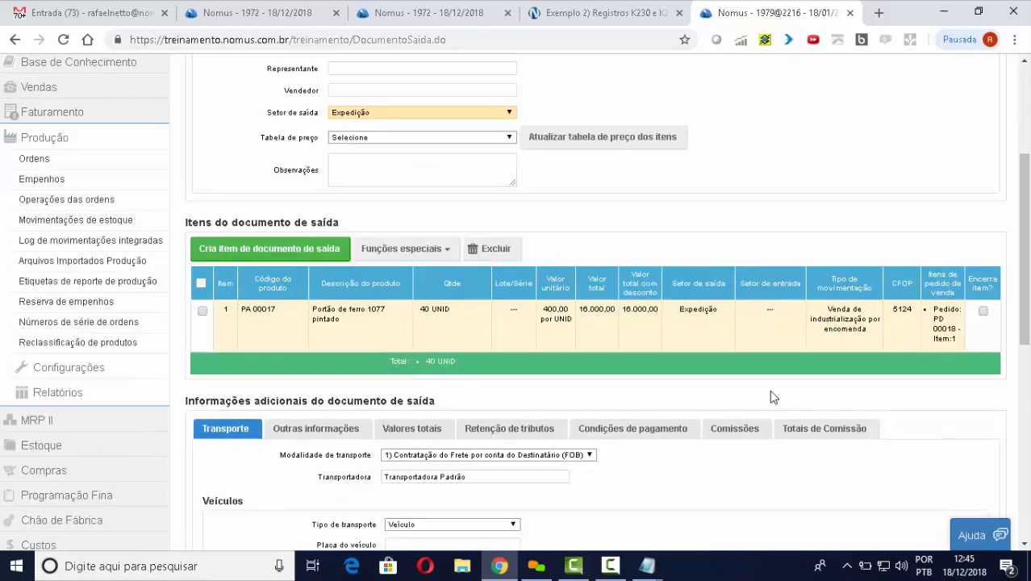
scroll(480, 387, up, 1)
scroll(508, 375, up, 1)
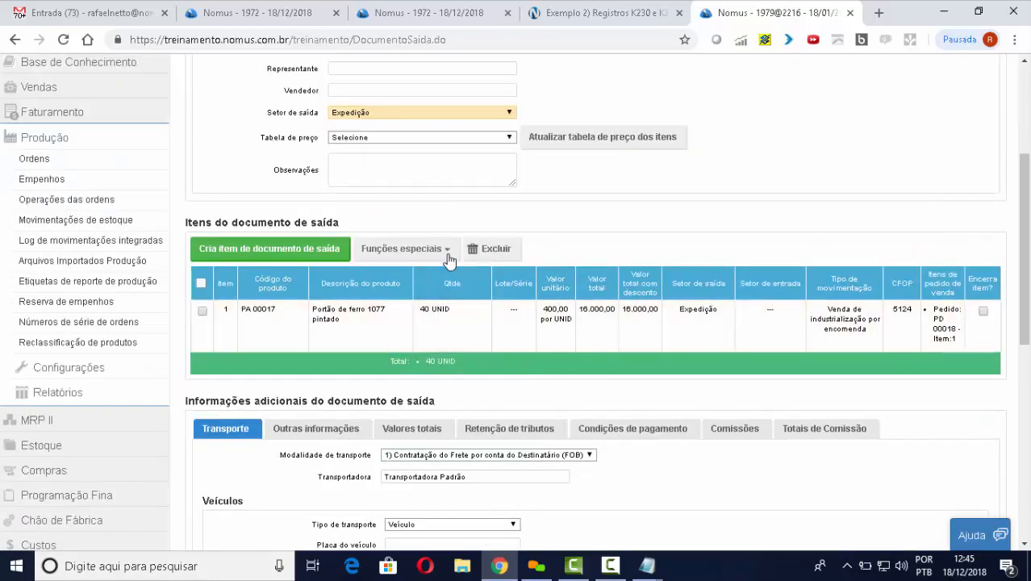
click(447, 257)
click(481, 336)
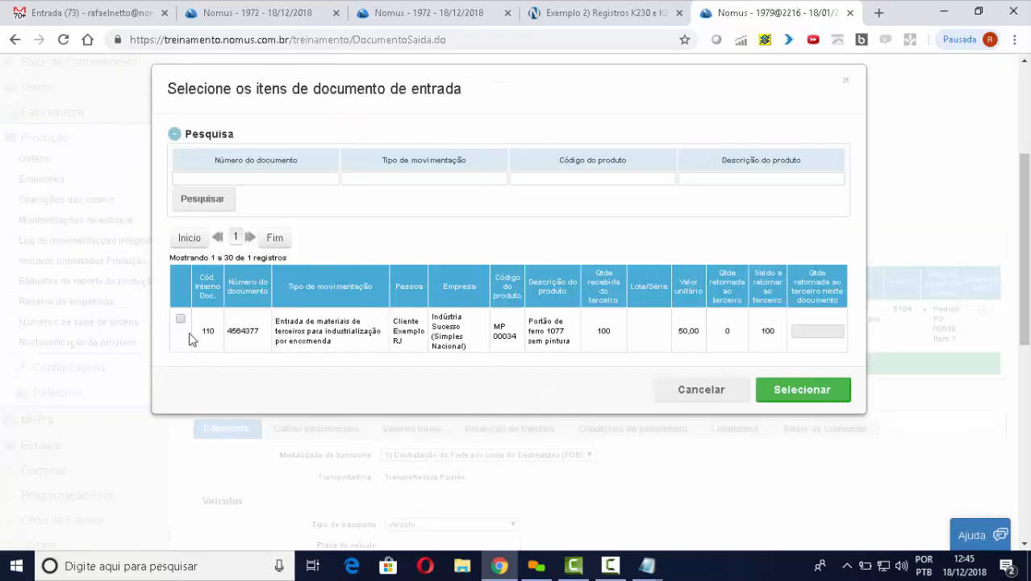
click(181, 320)
click(832, 333)
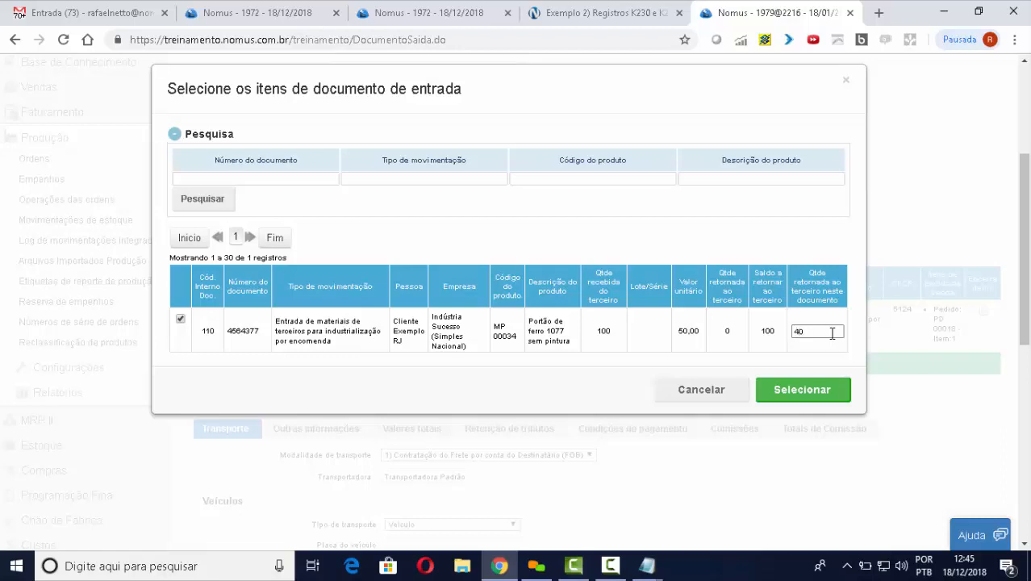
click(784, 393)
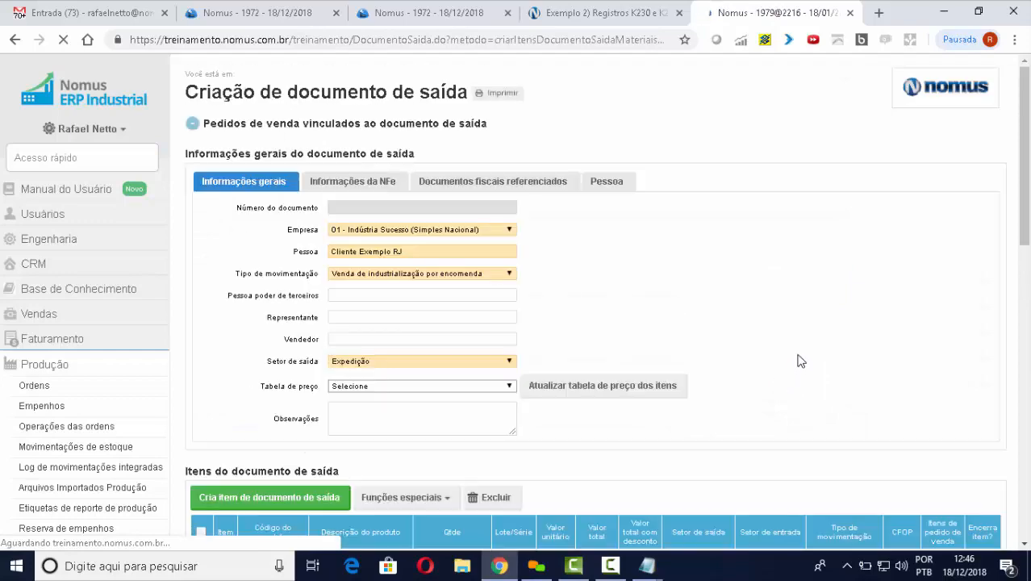
Review the exit document's PA 00017 and MP 00034 items and its total values.
scroll(797, 355, down, 3)
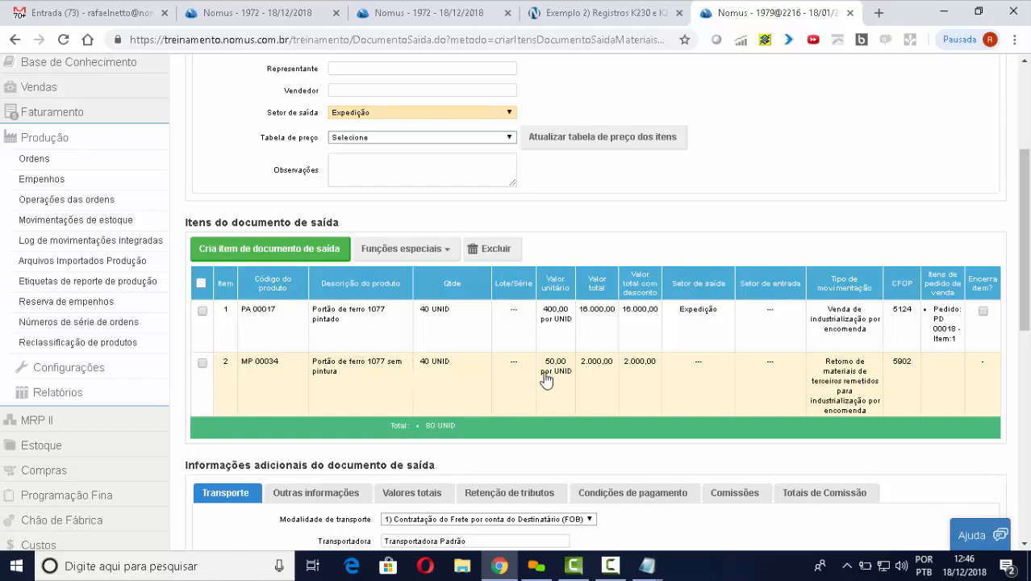
scroll(582, 375, down, 1)
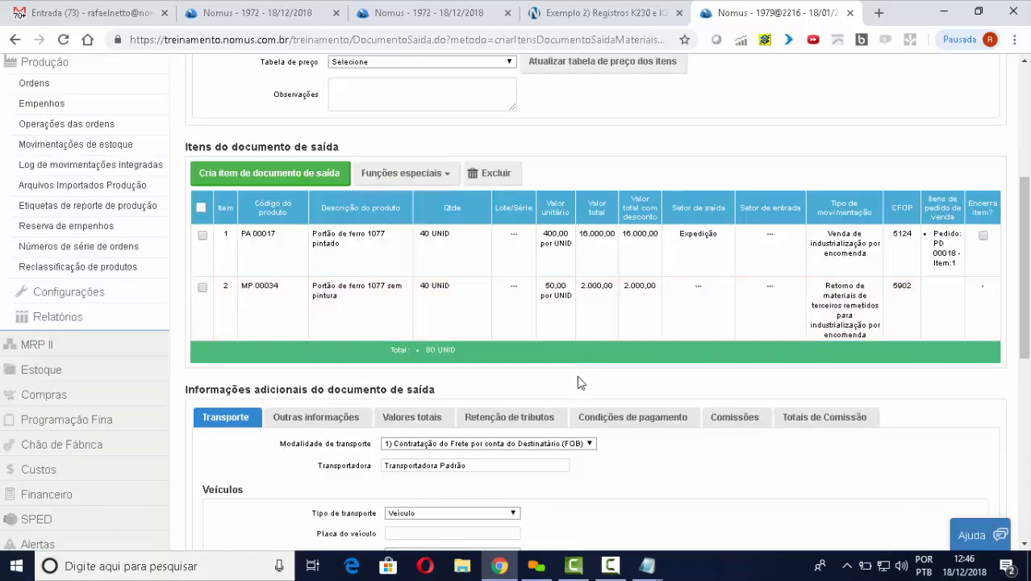
click(413, 416)
scroll(678, 393, down, 2)
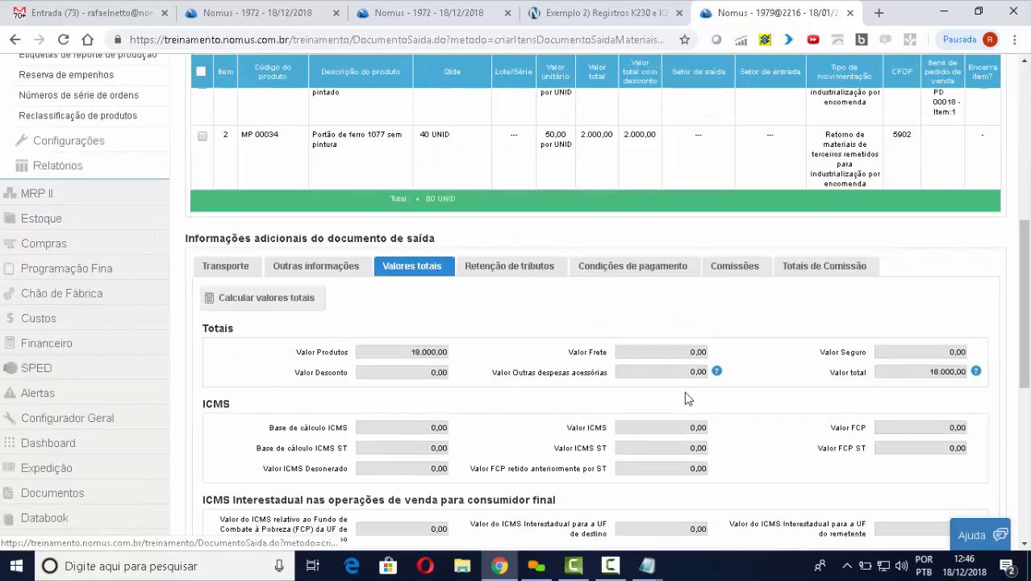
scroll(887, 367, up, 1)
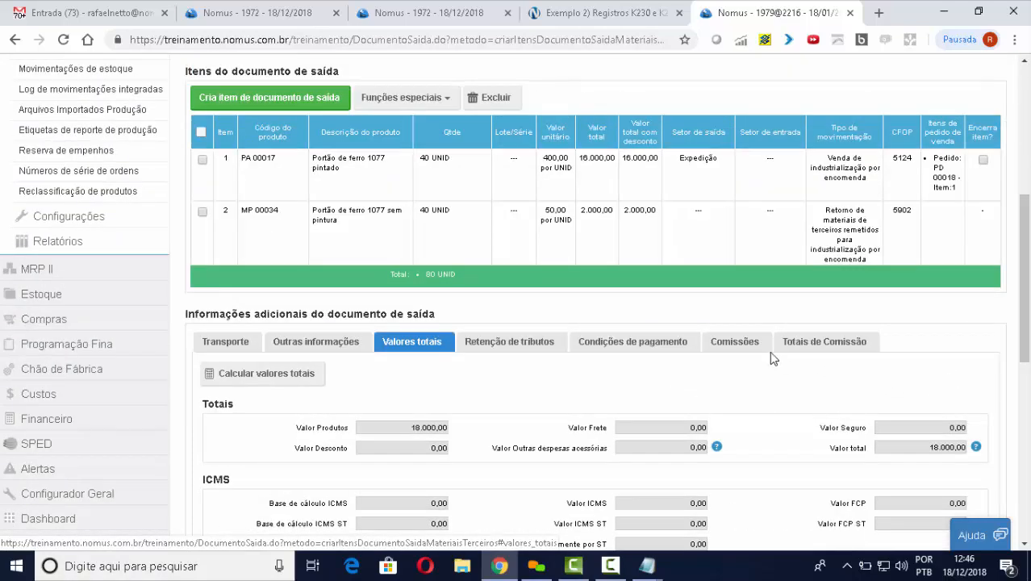
Regenerate the exit document's payment installments using the existing 30-day payment condition.
click(734, 343)
click(642, 343)
scroll(633, 375, down, 1)
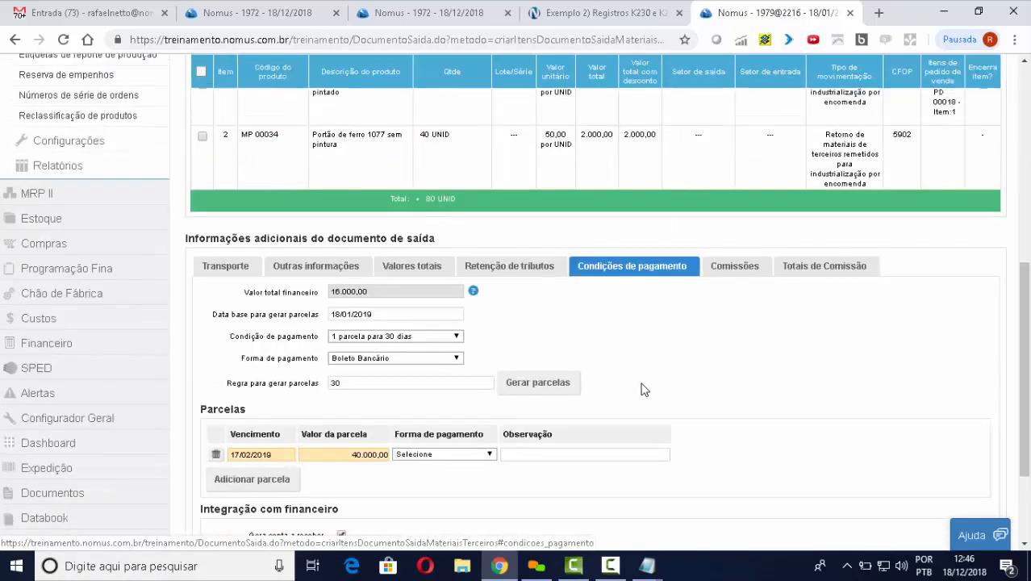
scroll(334, 291, up, 1)
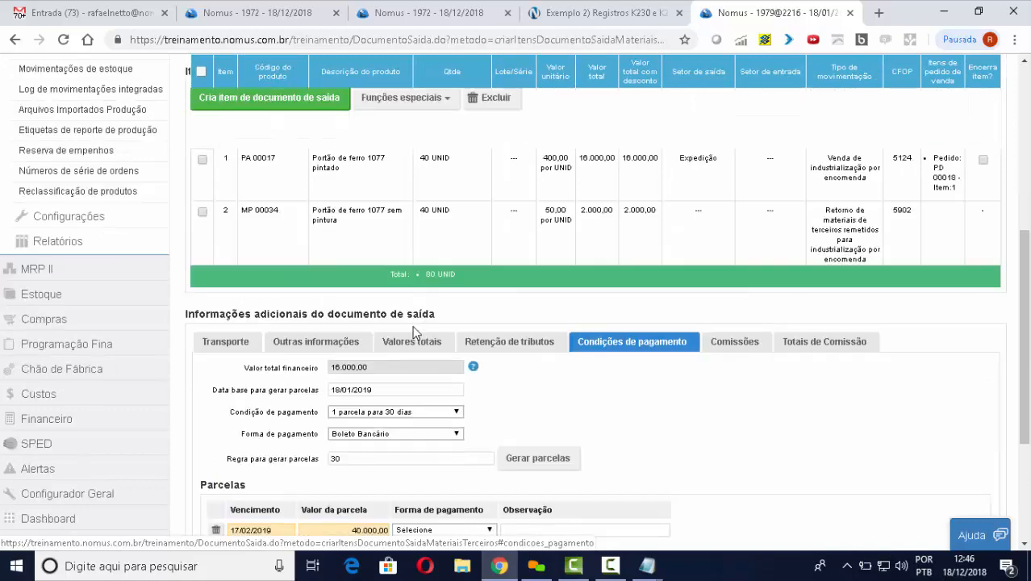
scroll(444, 403, down, 1)
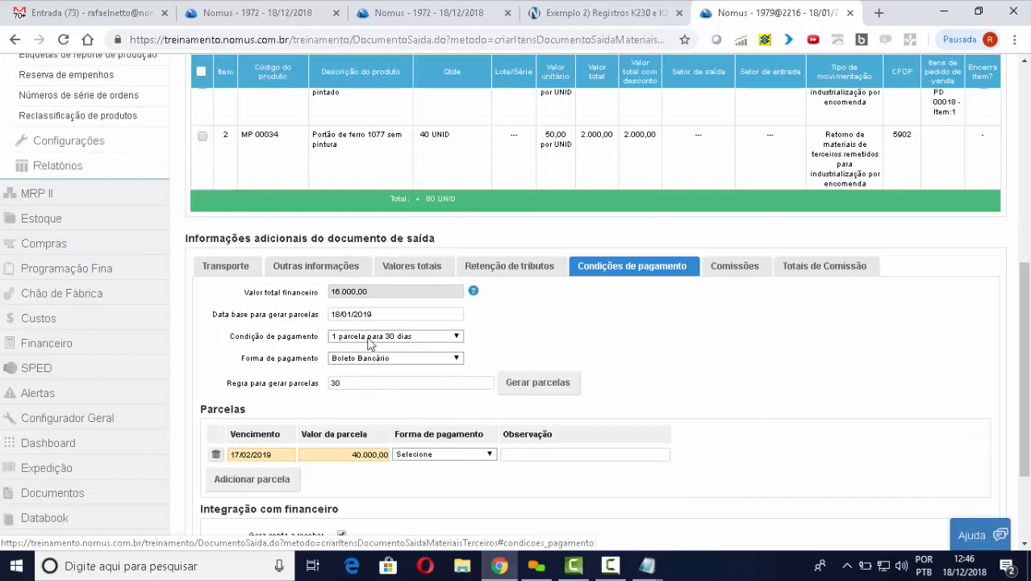
click(547, 389)
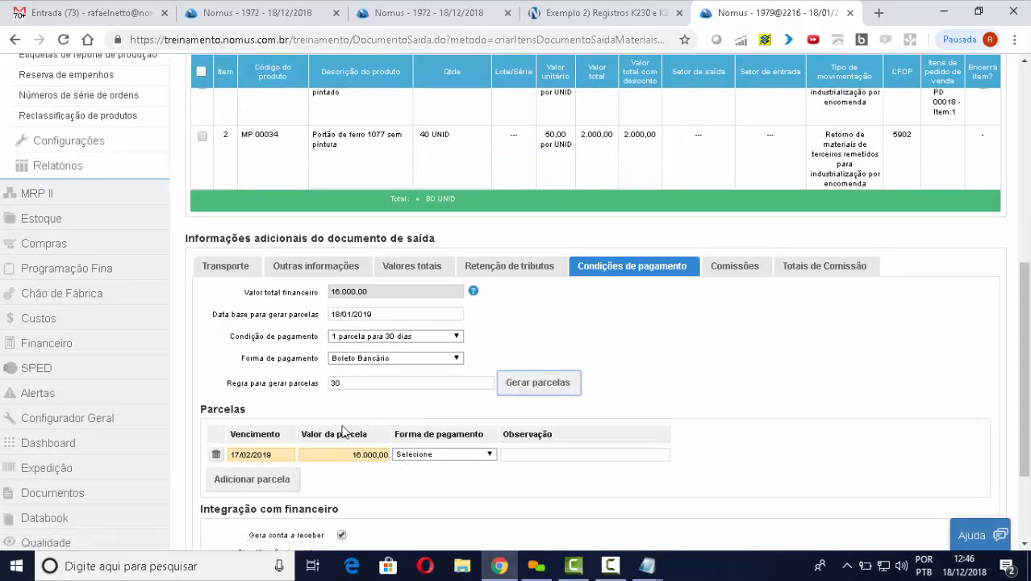
Set the bank account for the receivable to Bradesco and save the exit document.
scroll(585, 407, down, 1)
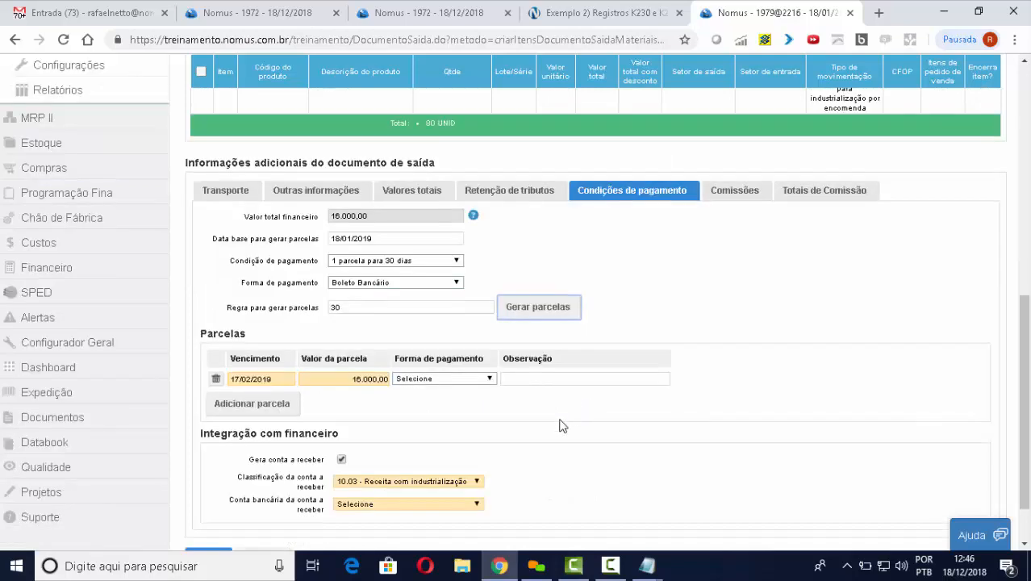
click(432, 505)
click(380, 459)
scroll(660, 422, down, 1)
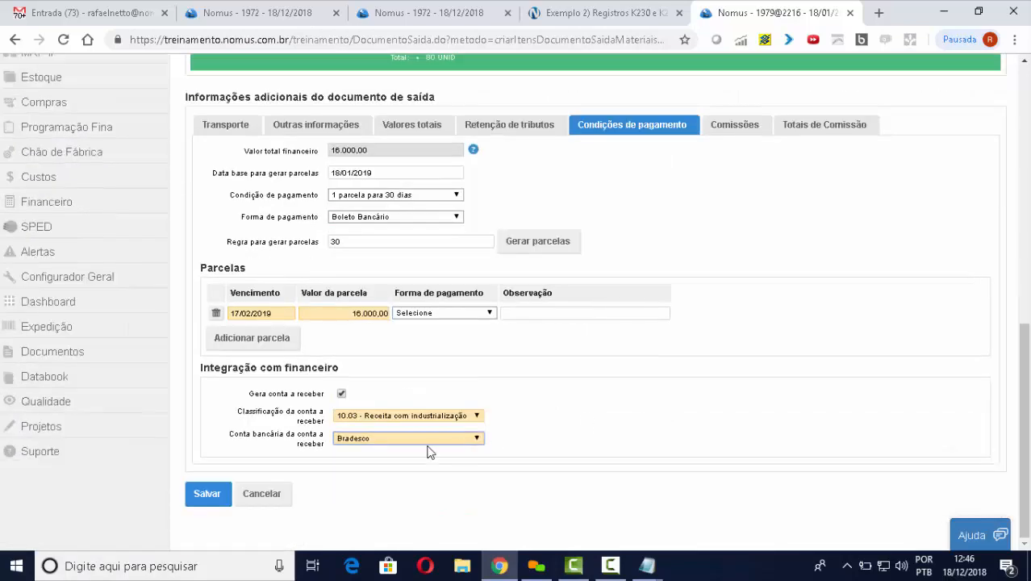
click(210, 493)
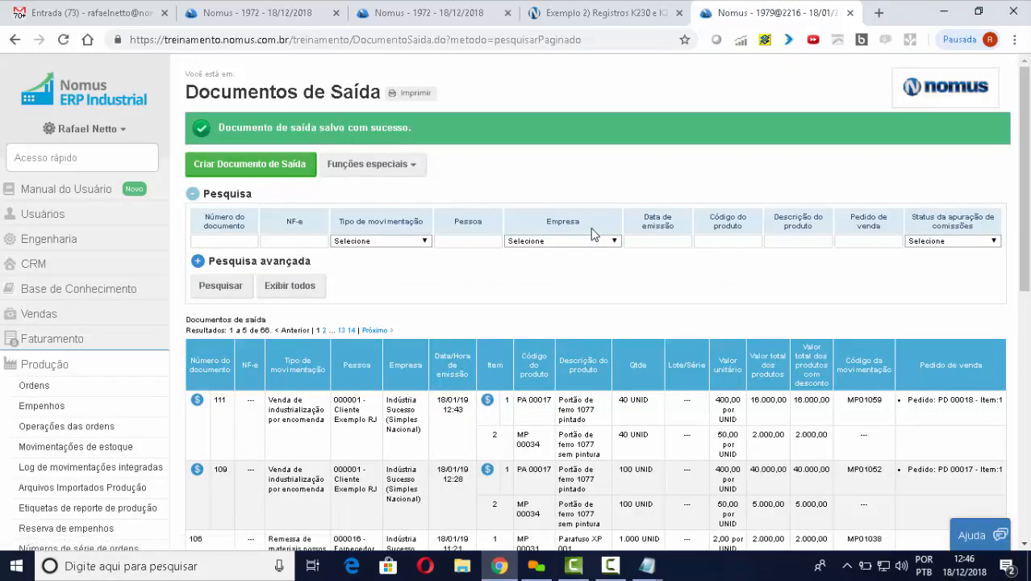
Consult the example's instructions in the help article and open the Sped Fiscal - Bloco K list.
click(599, 15)
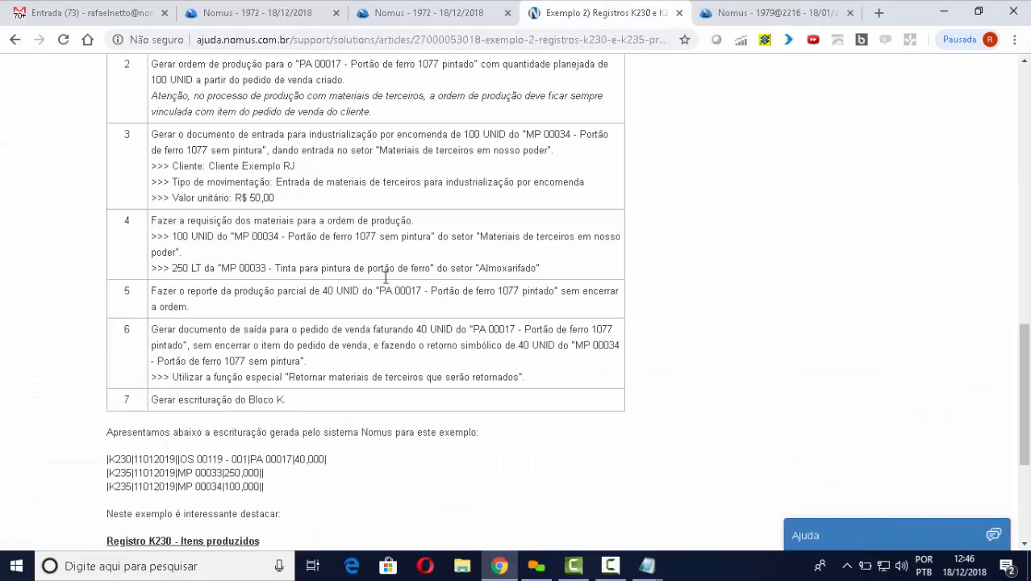
click(779, 15)
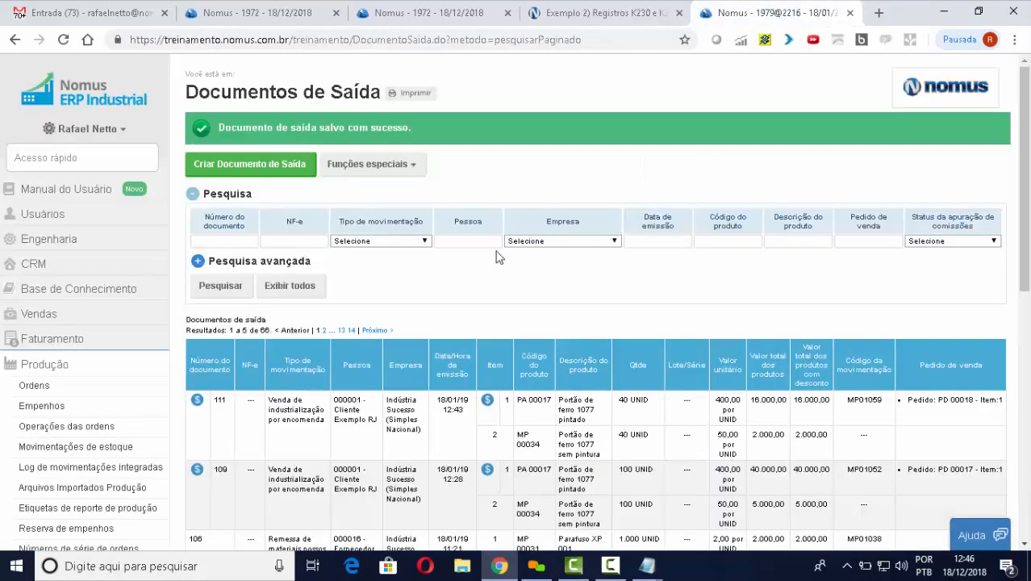
click(101, 165)
text(SPED)
key(Down)
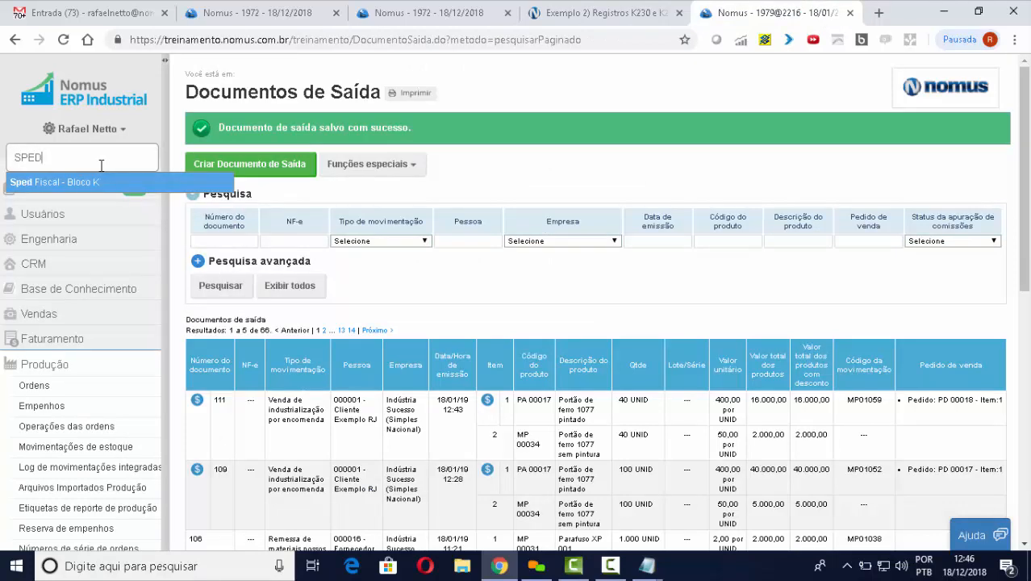
key(Return)
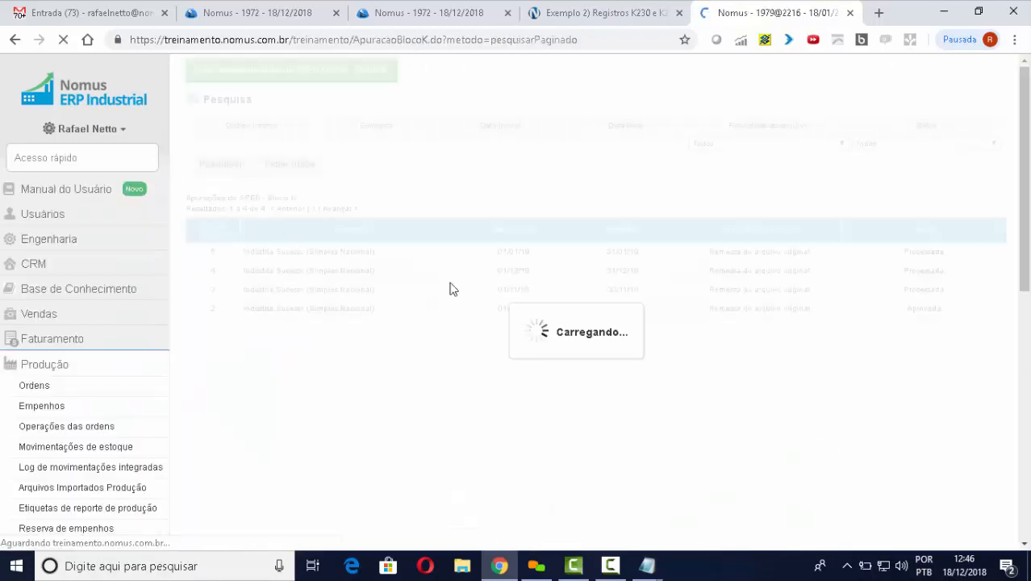
Process the Bloco K assessment for 01/01/19 to 31/01/19 and download its SPED Fiscal file.
click(526, 309)
click(578, 352)
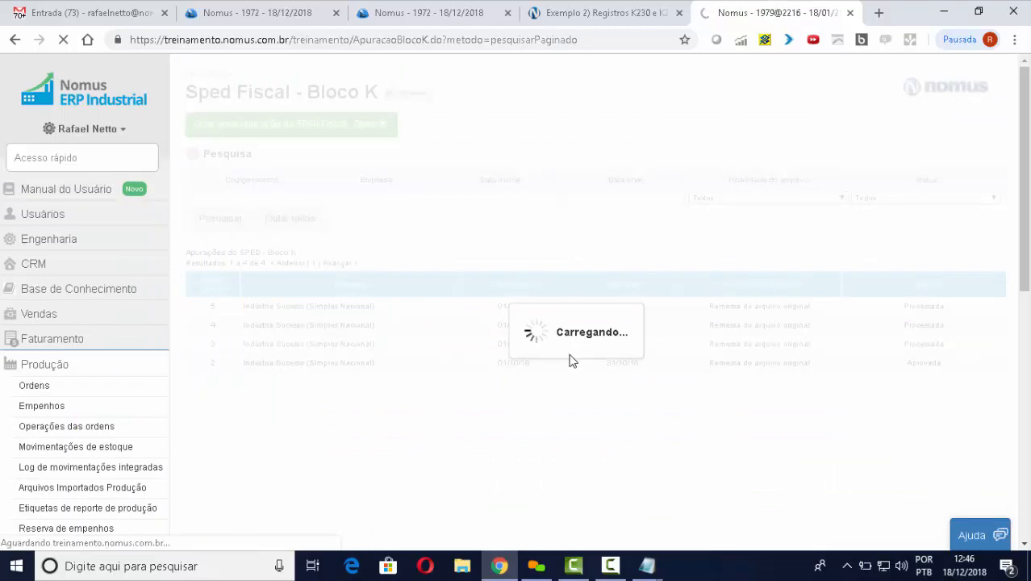
click(495, 347)
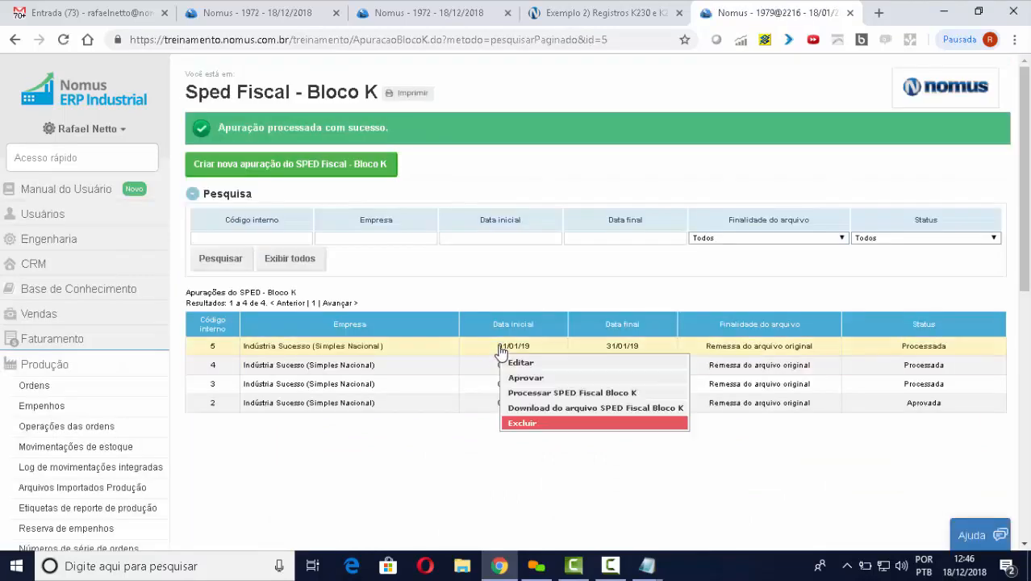
click(605, 410)
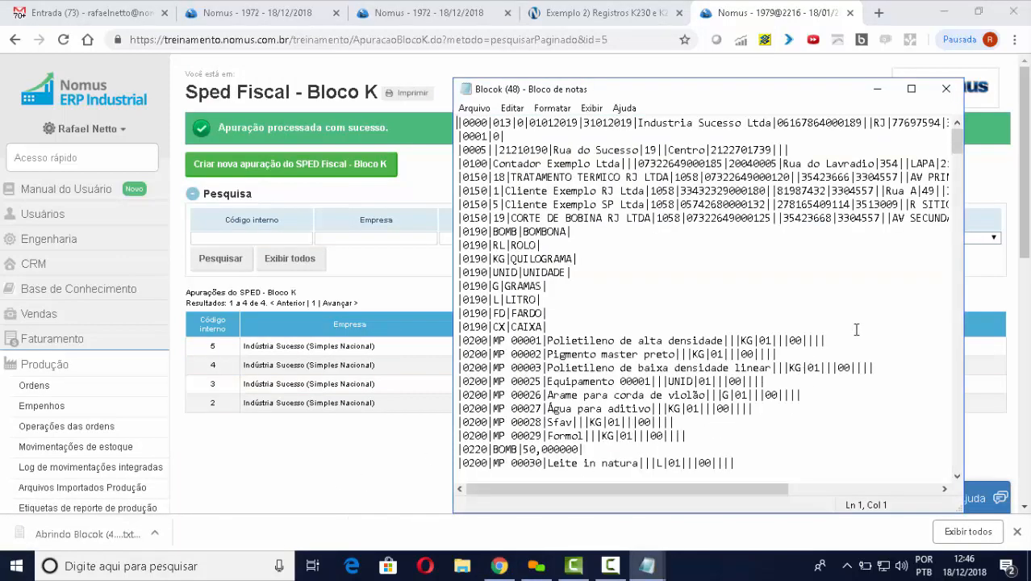
Examine the K230 record of order OS 00132 - 001 and its K235 material records in the downloaded Bloco K file.
drag(957, 143, 955, 325)
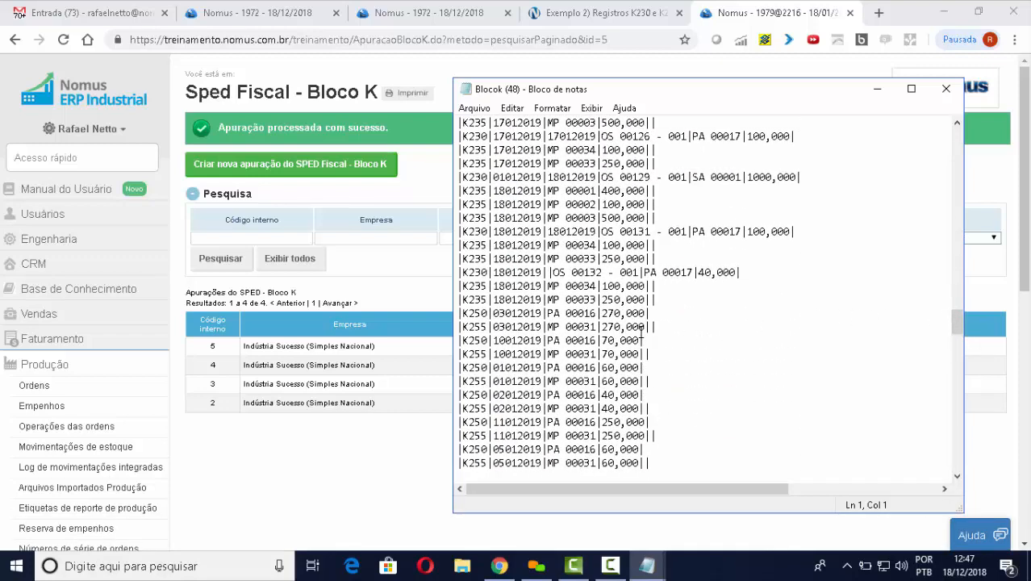
drag(661, 300, 465, 285)
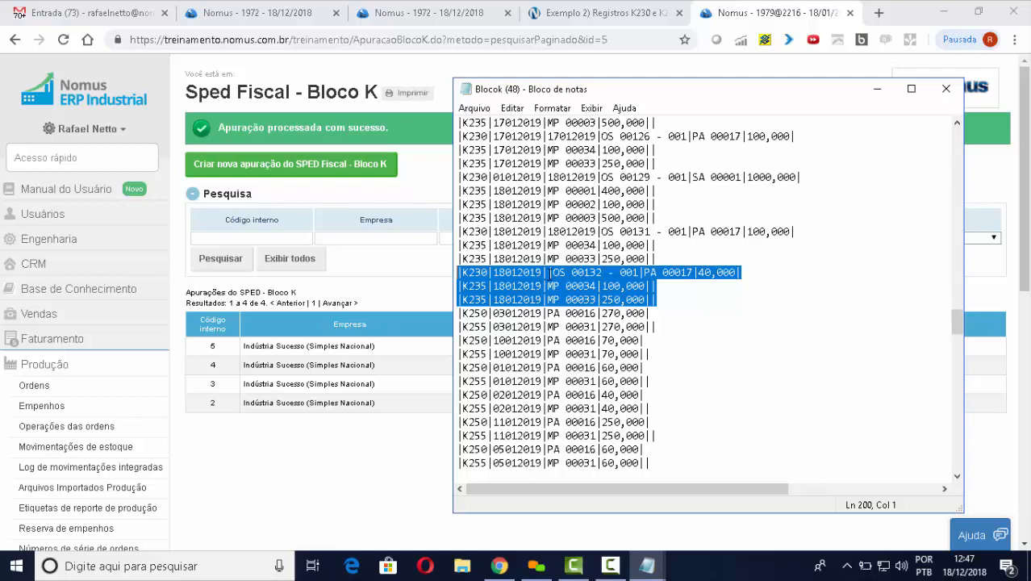
drag(555, 272, 543, 273)
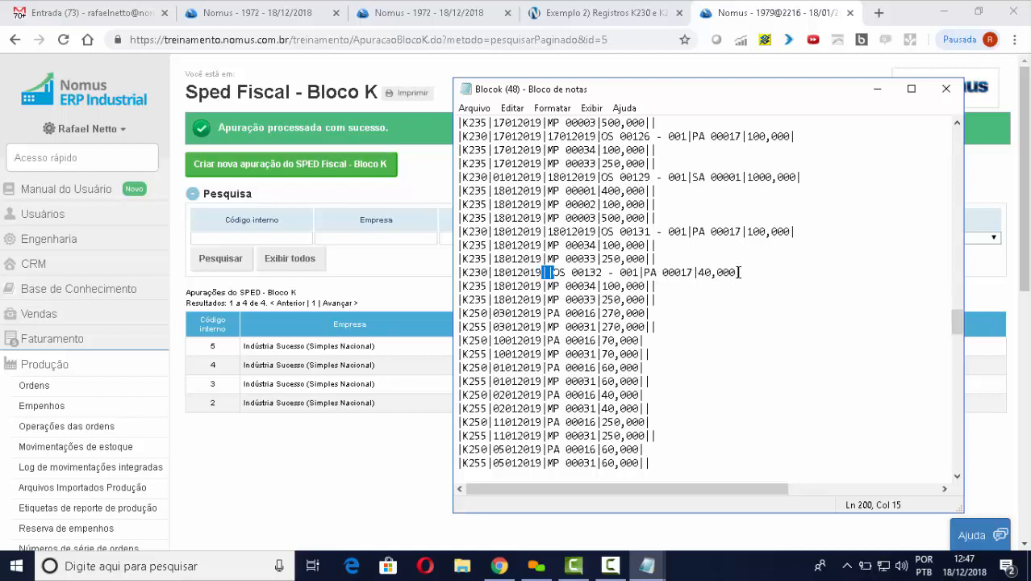
drag(738, 273, 702, 274)
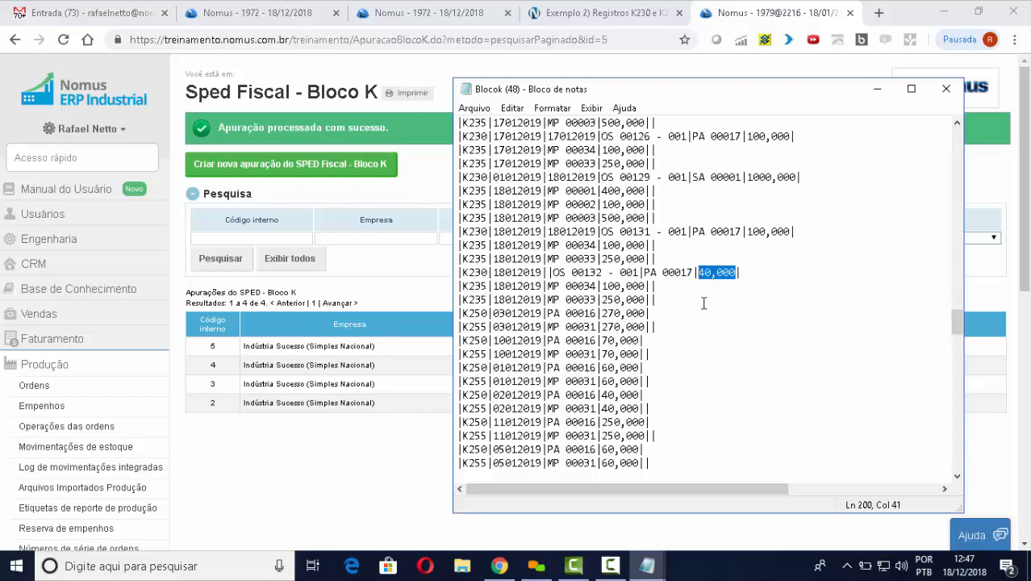
drag(658, 299, 456, 291)
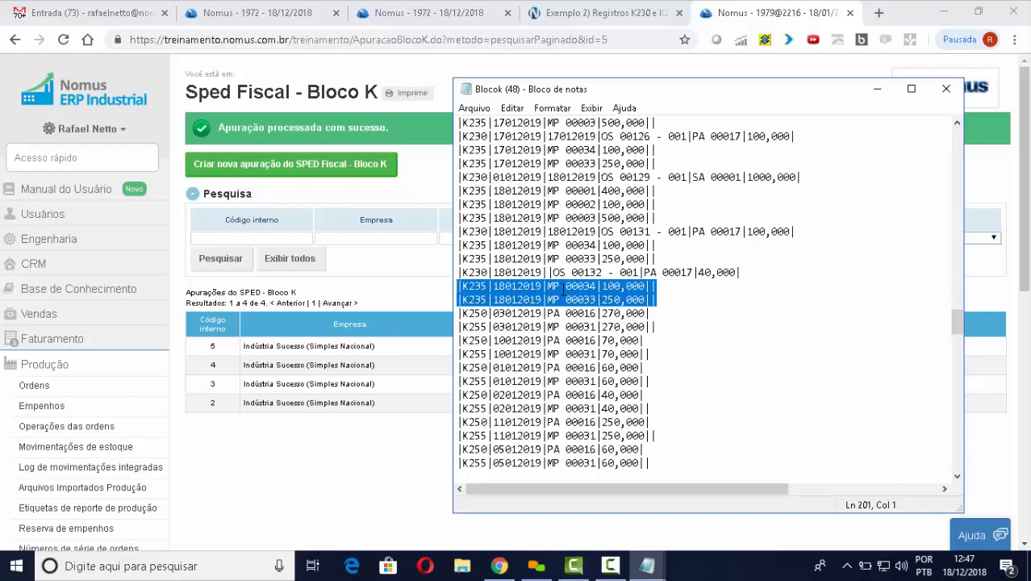
drag(652, 285, 550, 287)
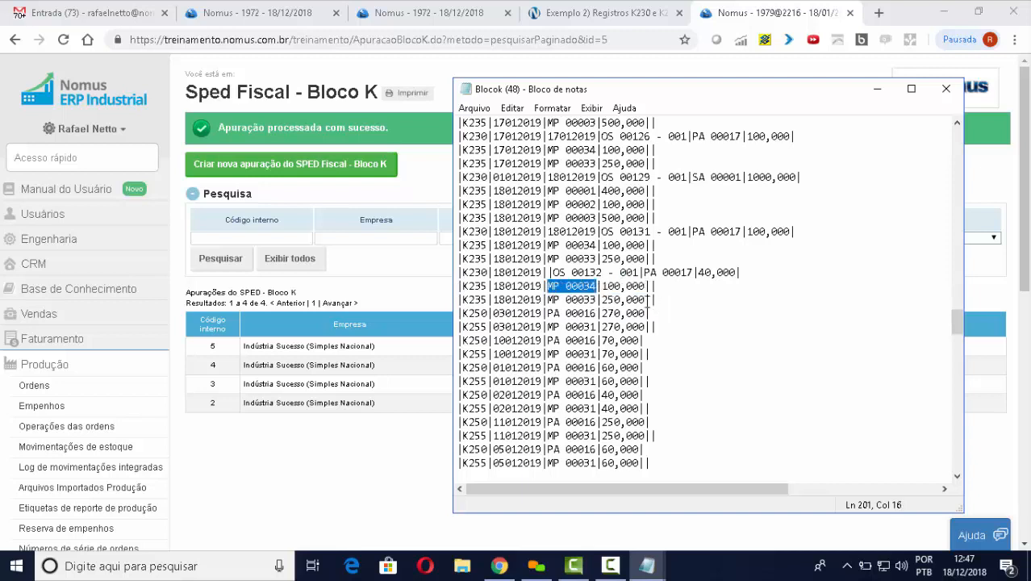
drag(646, 300, 549, 299)
drag(660, 301, 459, 286)
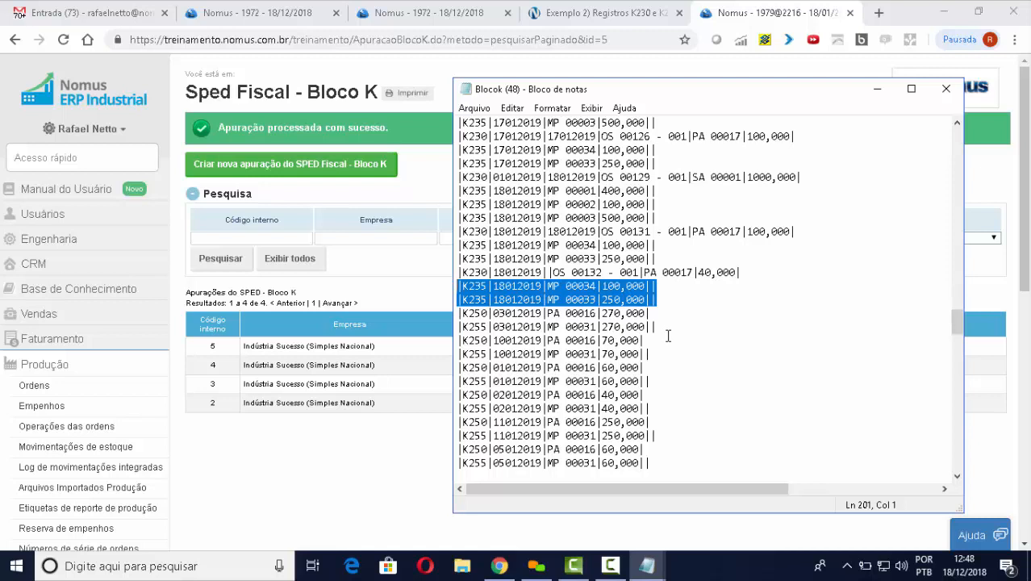
Return to the Exemplo 2 help article and review its sample K230 and K235 records for order OS 00119 - 001.
click(877, 89)
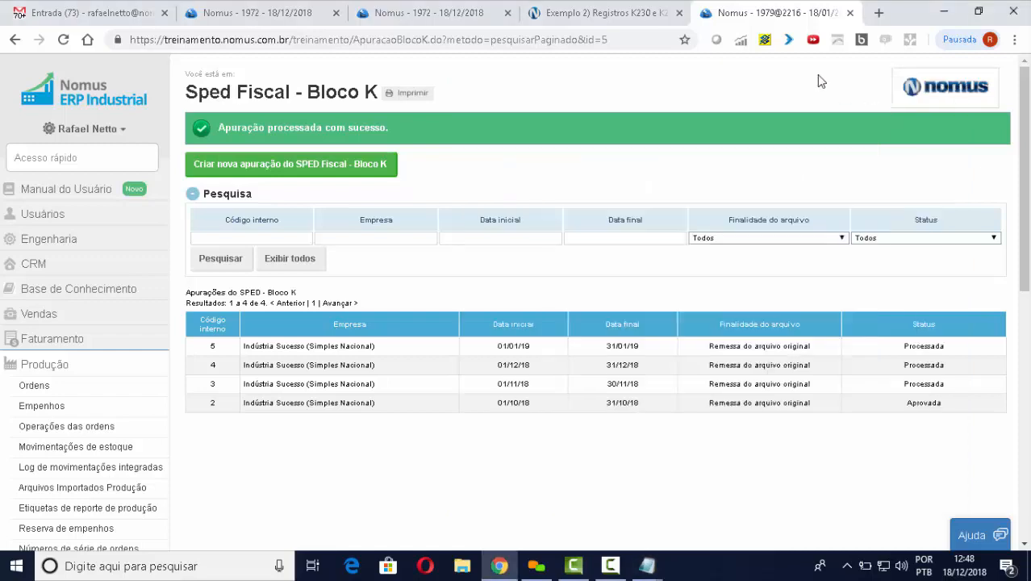
click(621, 14)
scroll(309, 311, down, 1)
scroll(309, 310, down, 1)
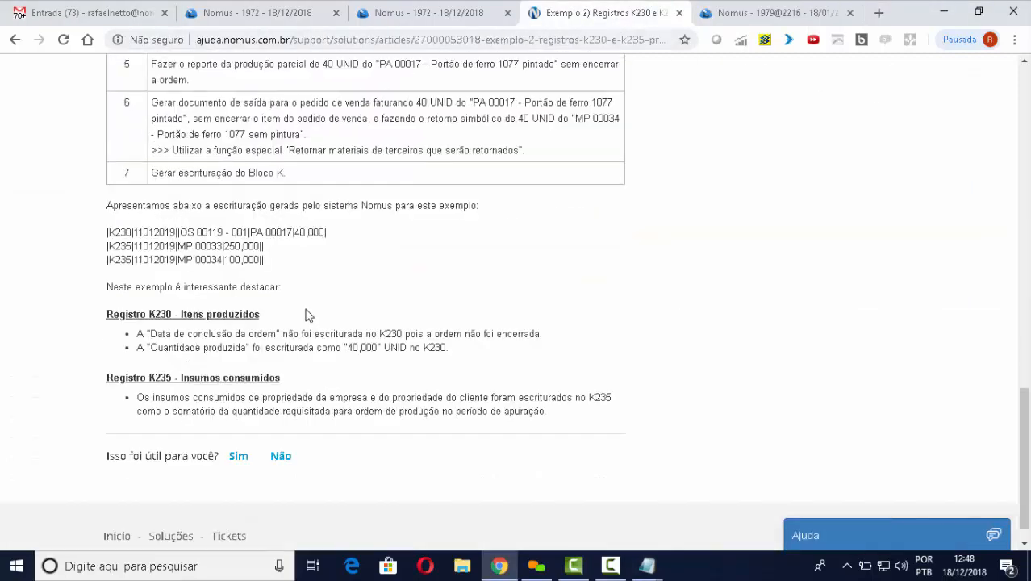
drag(266, 260, 101, 233)
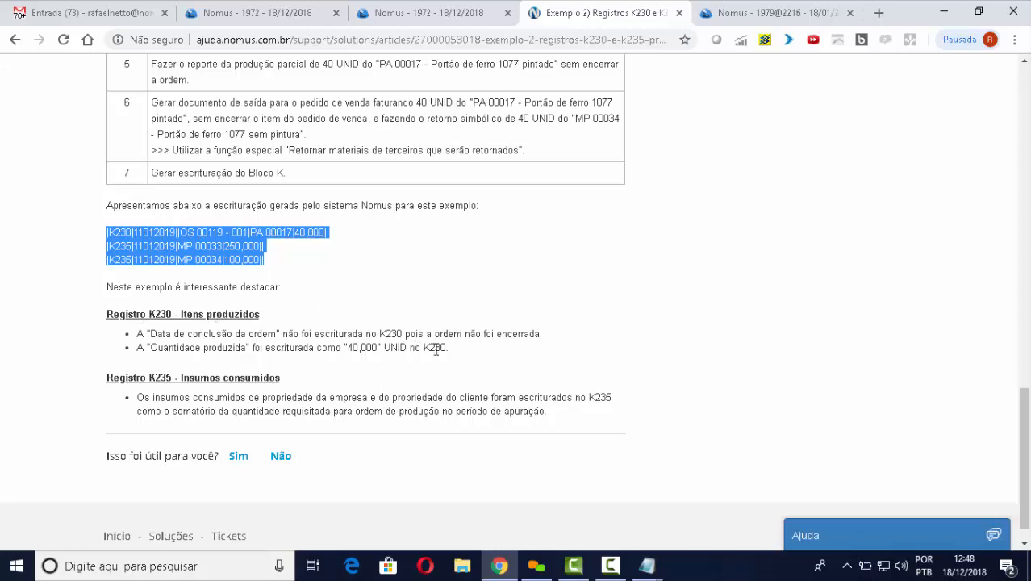
Read the article's explanatory notes on the produced quantity in K230 and the consumed materials in K235.
drag(243, 347, 136, 347)
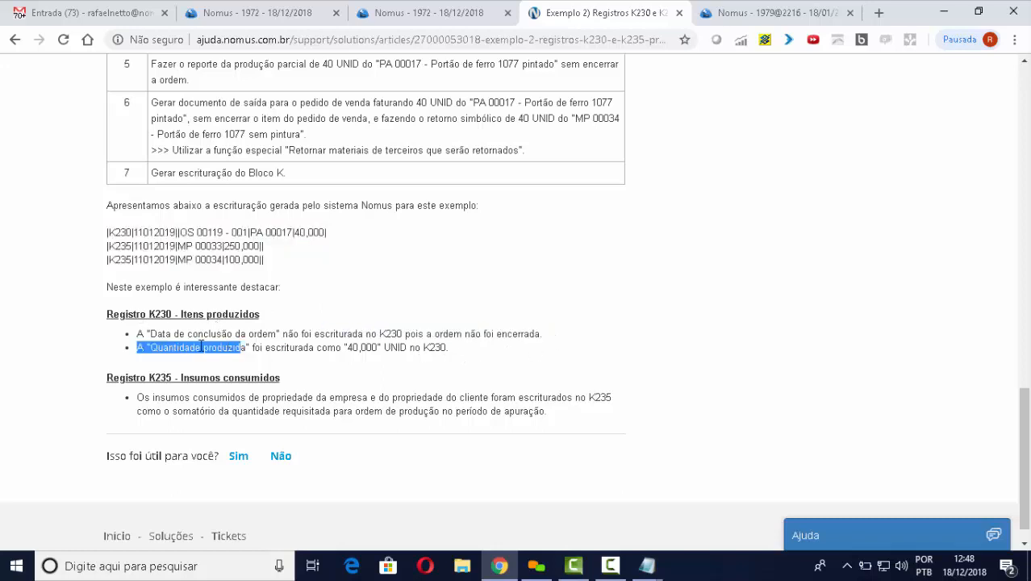
drag(201, 345, 136, 337)
click(457, 349)
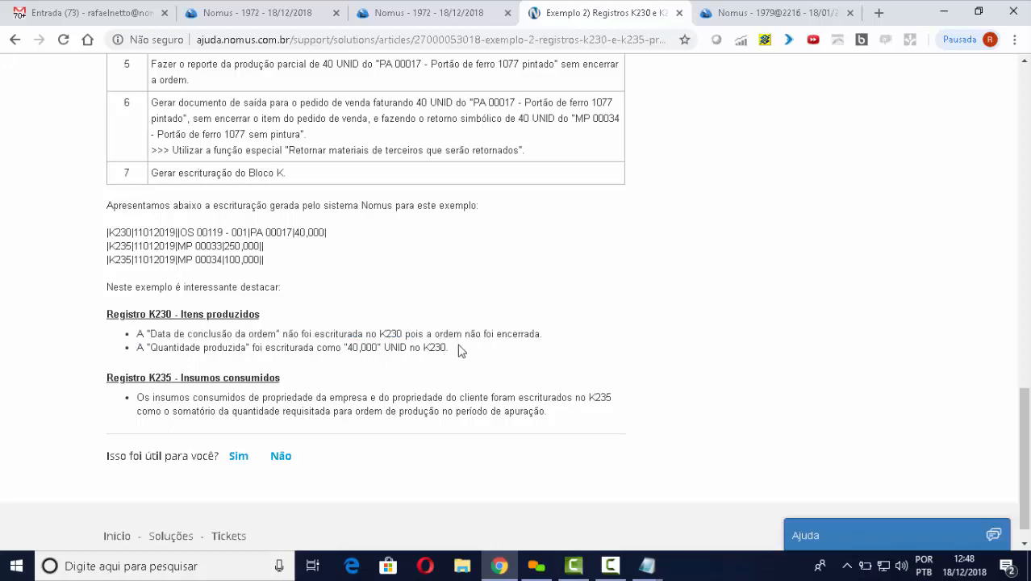
drag(457, 349, 137, 352)
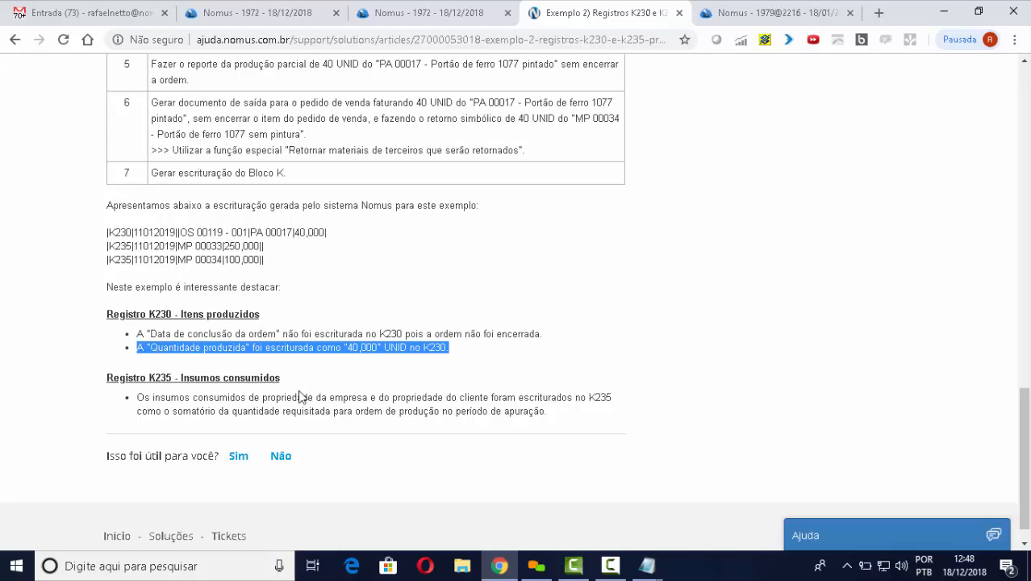
drag(287, 381, 97, 384)
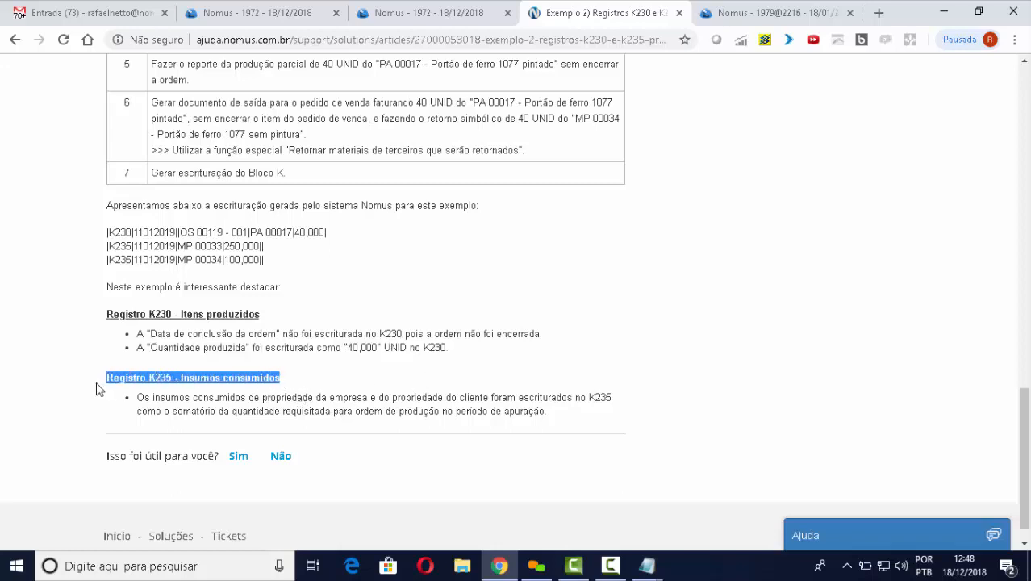
drag(557, 414, 136, 398)
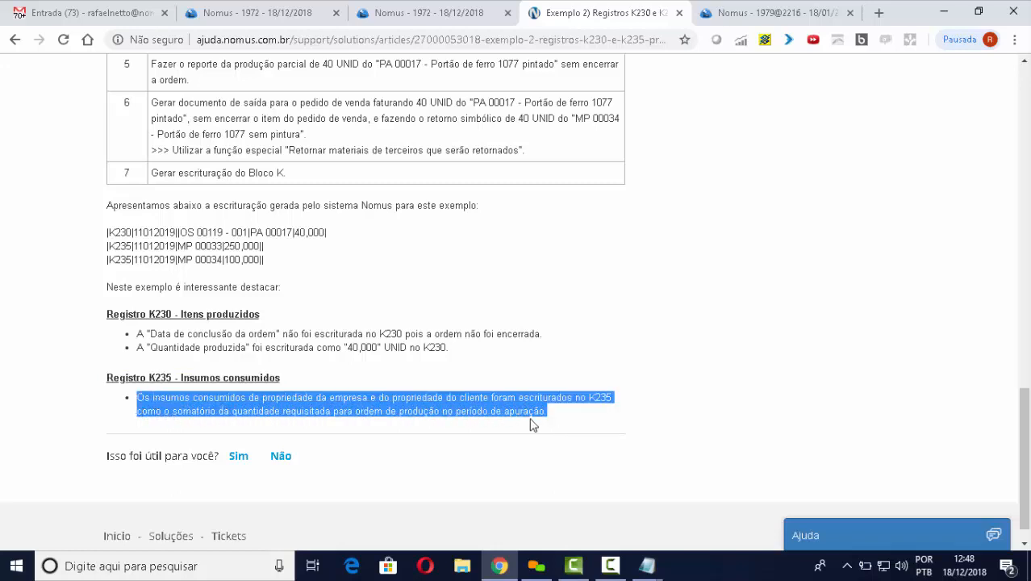